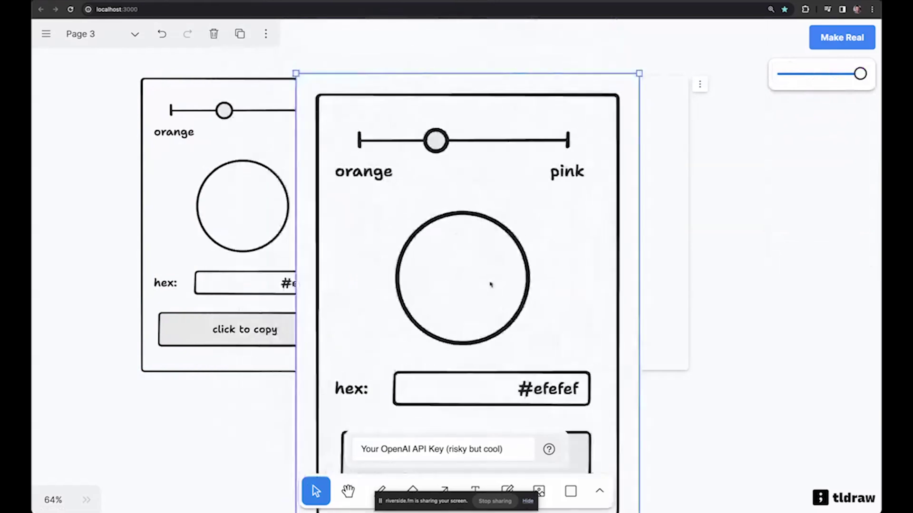
- Delete the enlarged copy of the wireframe that overlaps the original sketch and the generated preview
key("Delete")
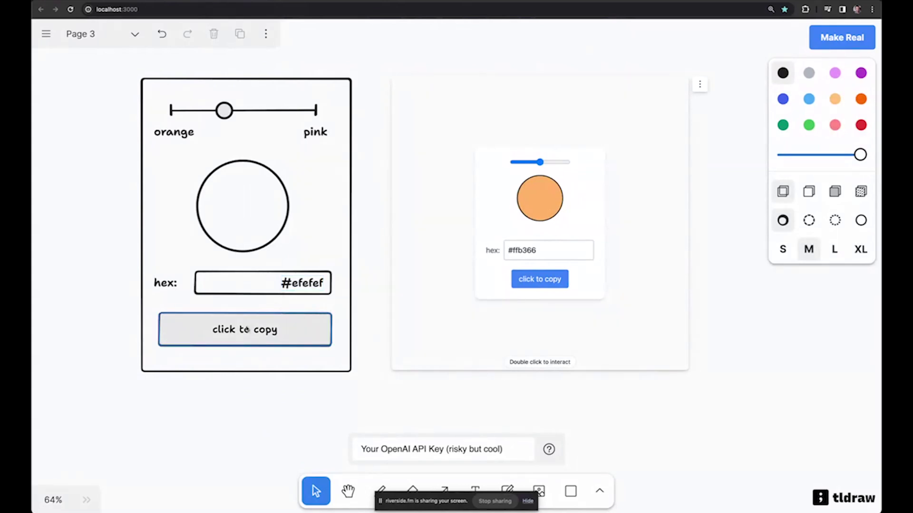
scroll(372, 374, "left", 3)
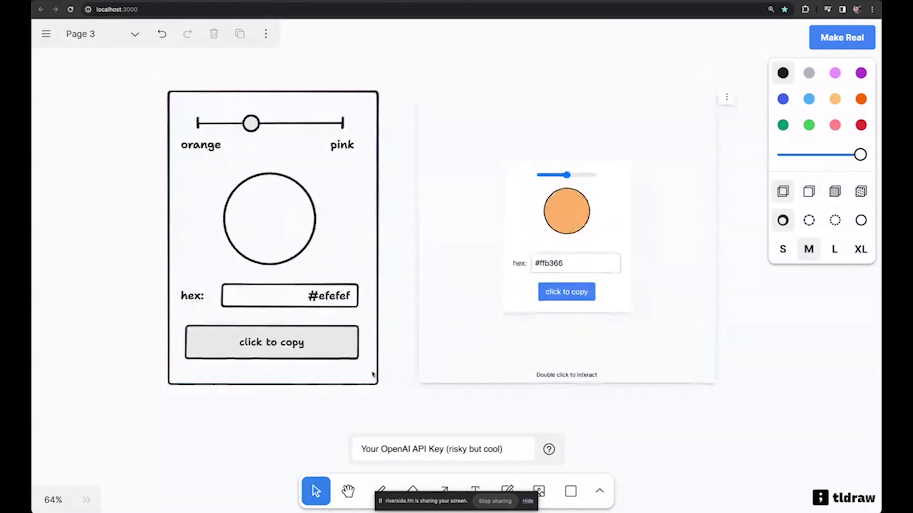
left_click(590, 262)
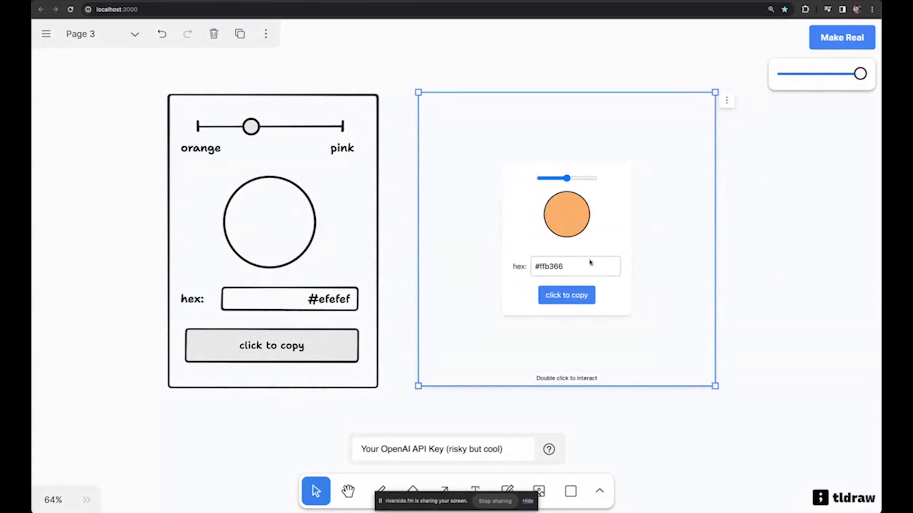
left_click(734, 264)
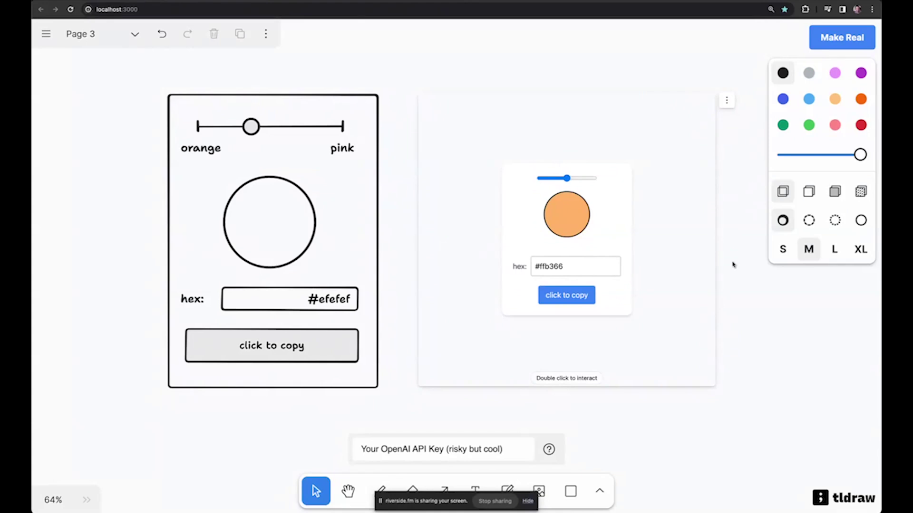
- Draw two freehand arrows from a shared origin plus a curved arrow linking their tips in the empty area between the sketches, and select the drawing
scroll(625, 332, "down", 5)
key("d")
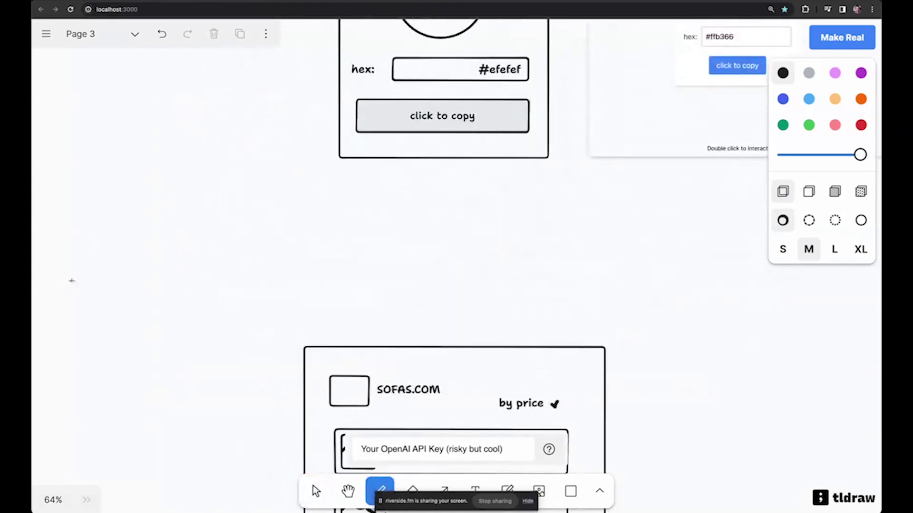
left_click_drag(104, 327, 104, 141)
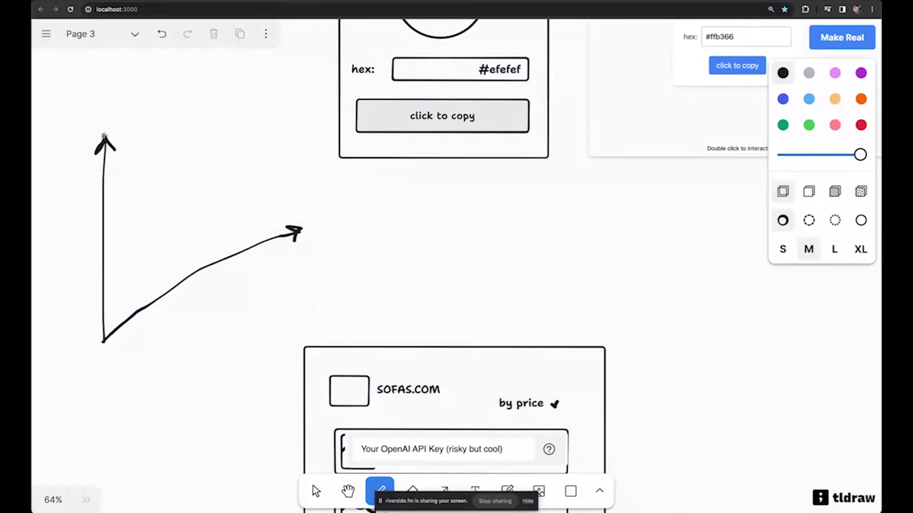
mouse_move(104, 135)
left_mouse_down()
mouse_move(126, 122)
mouse_move(206, 125)
mouse_move(280, 189)
mouse_move(289, 208)
left_mouse_up()
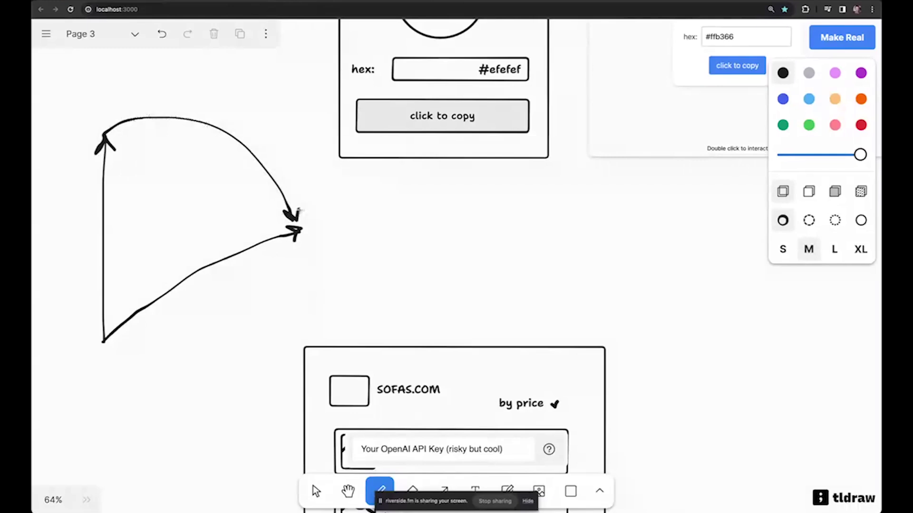
key("v")
left_click_drag(301, 281, 73, 106)
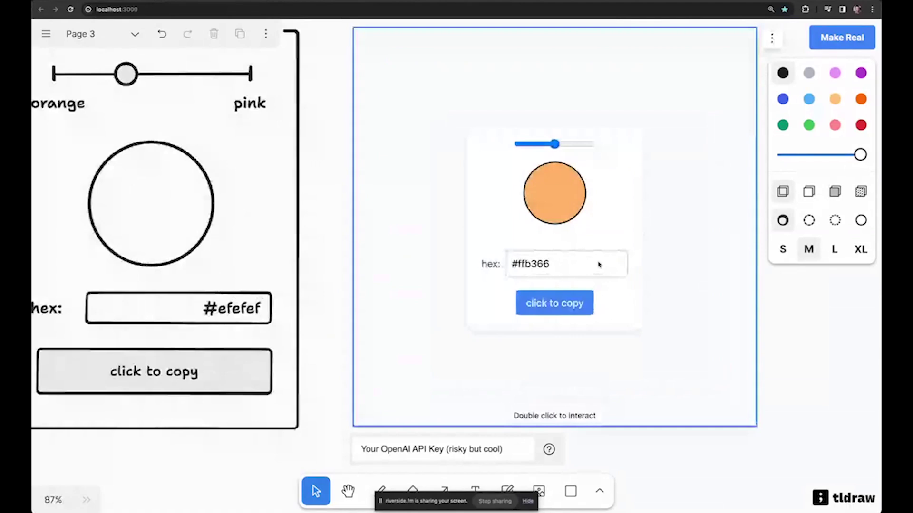
- Make the generated color picker preview interactive and move its slider fully to the pink end
scroll(565, 224, "up", 1)
left_click(566, 224)
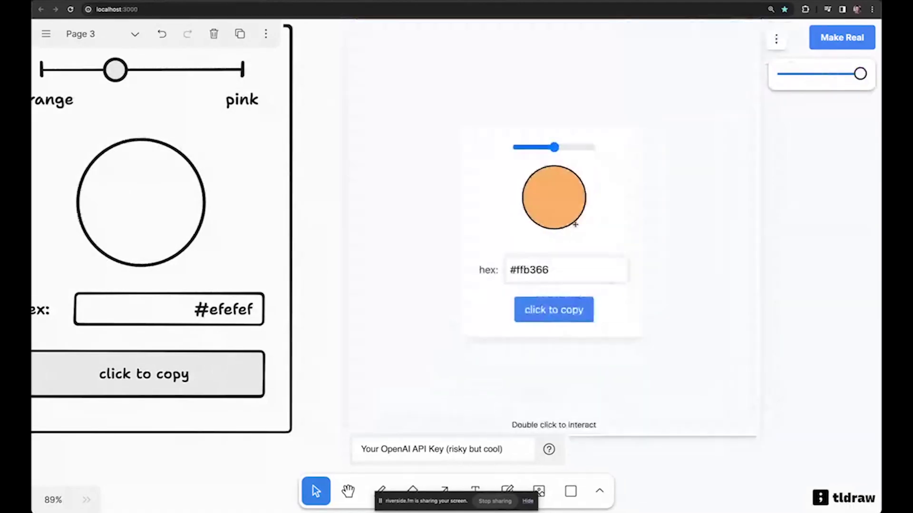
scroll(518, 221, "down", 3)
scroll(517, 223, "up", 2)
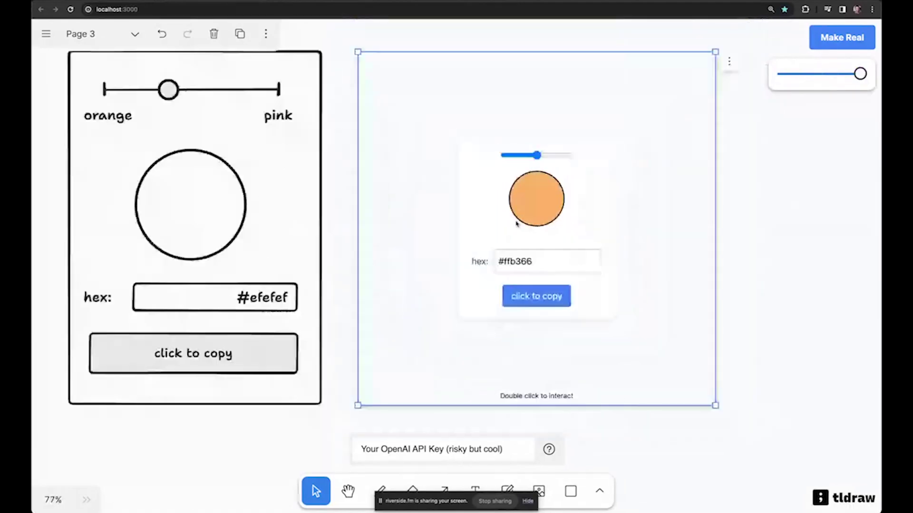
double_click(534, 238)
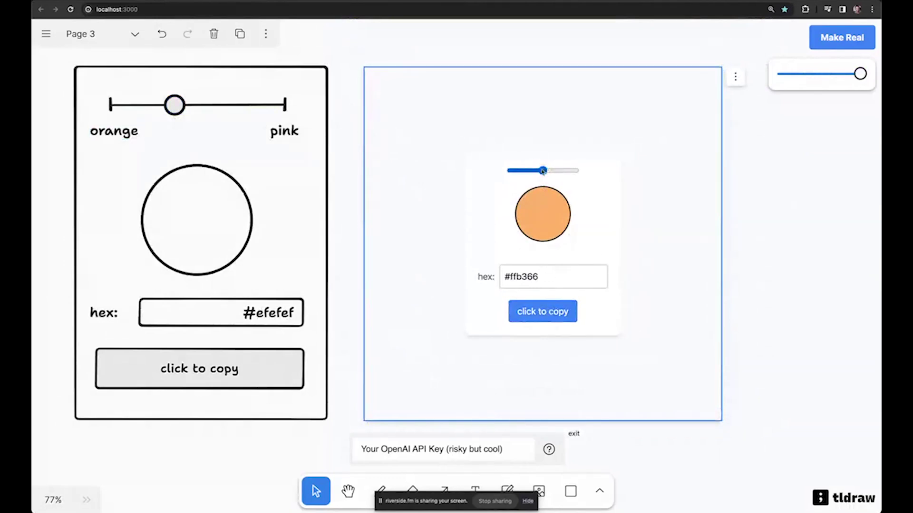
left_click_drag(543, 171, 585, 175)
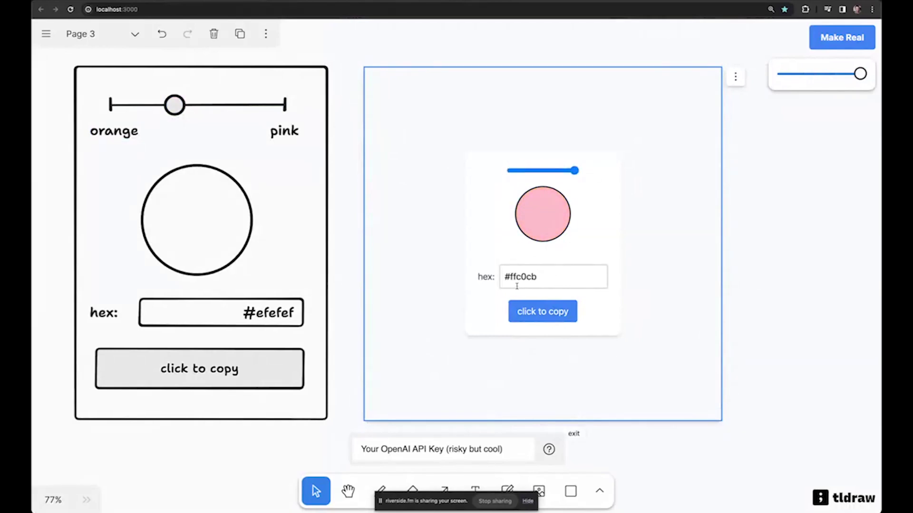
- Test the prototype's copy function by pasting the copied hex code as text on the canvas beside the preview, and delete that text
left_click(544, 310)
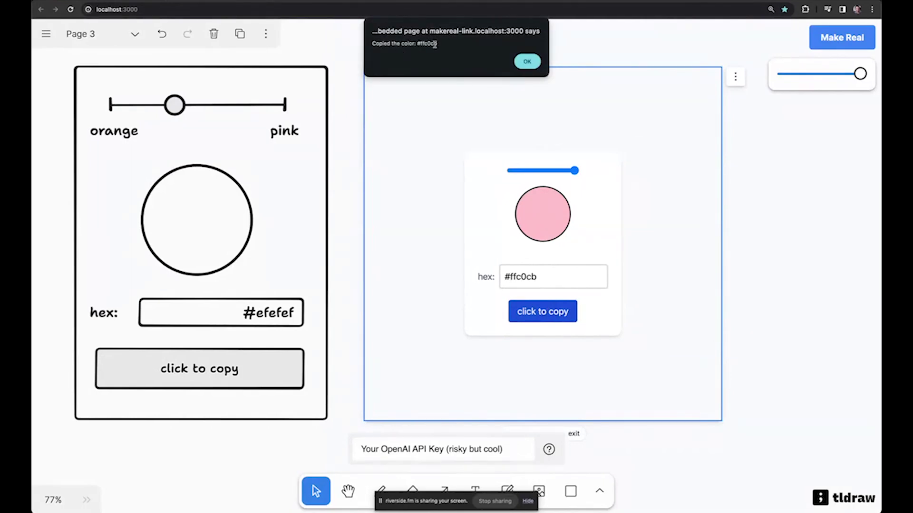
left_click(529, 63)
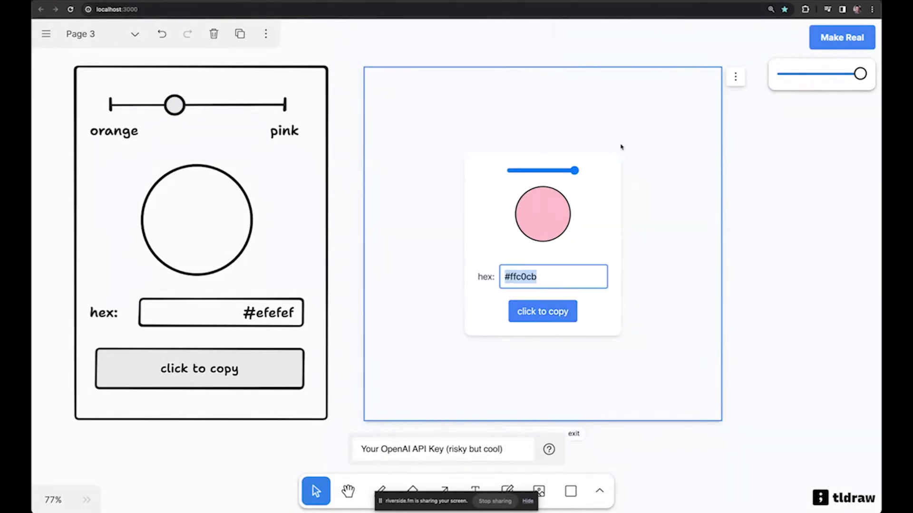
left_click(747, 258)
scroll(748, 259, "right", 3)
key("t")
left_click(704, 275)
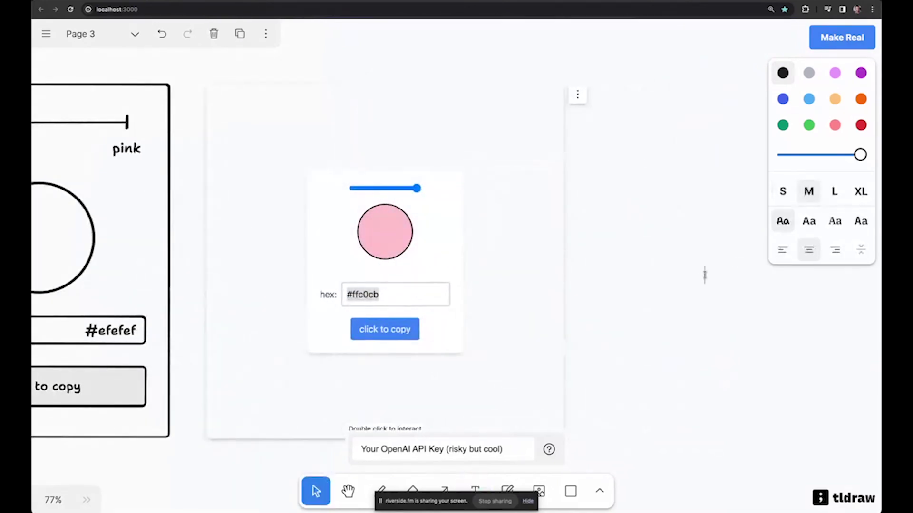
key("ctrl+v")
key("Escape")
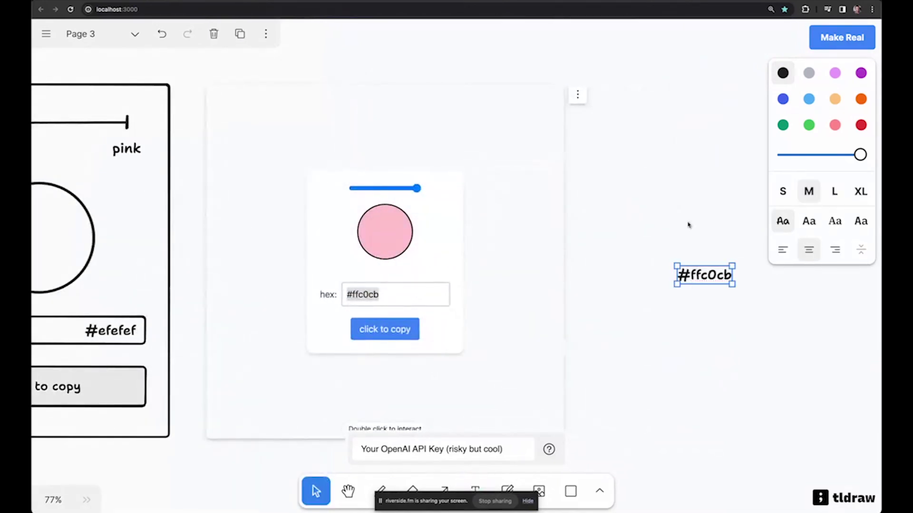
key("Delete")
- Make the preview interactive again and check that its hex field accepts the cursor
left_click(528, 326)
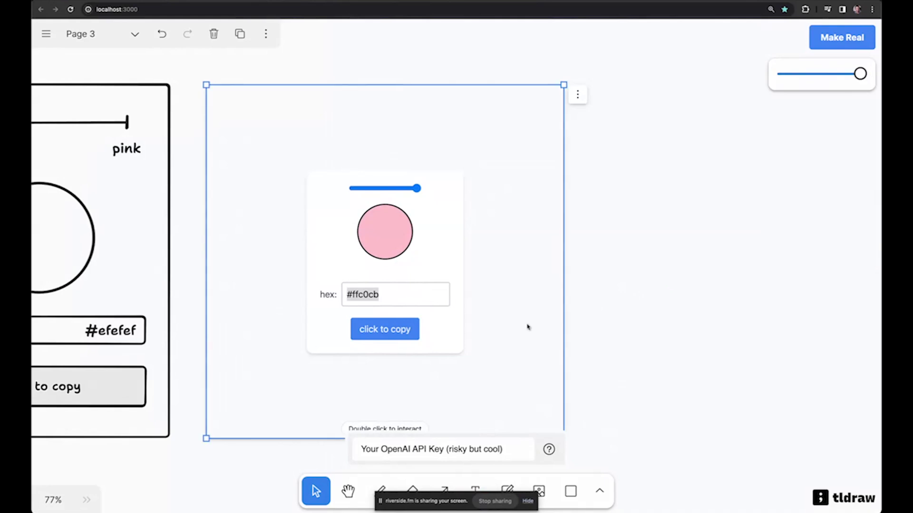
double_click(416, 287)
left_click(417, 292)
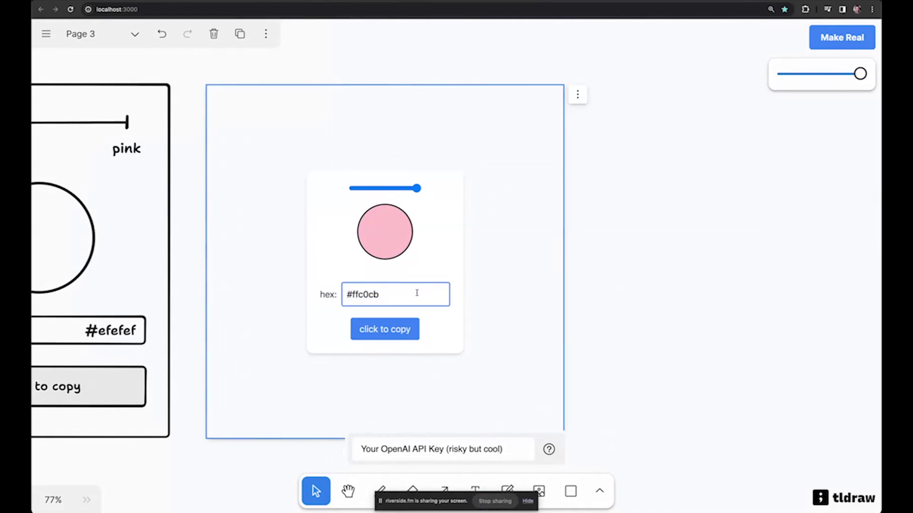
left_click(618, 271)
- Compare the generated preview with the wireframe, checking the slider's orange and pink end labels
scroll(478, 313, "left", 6)
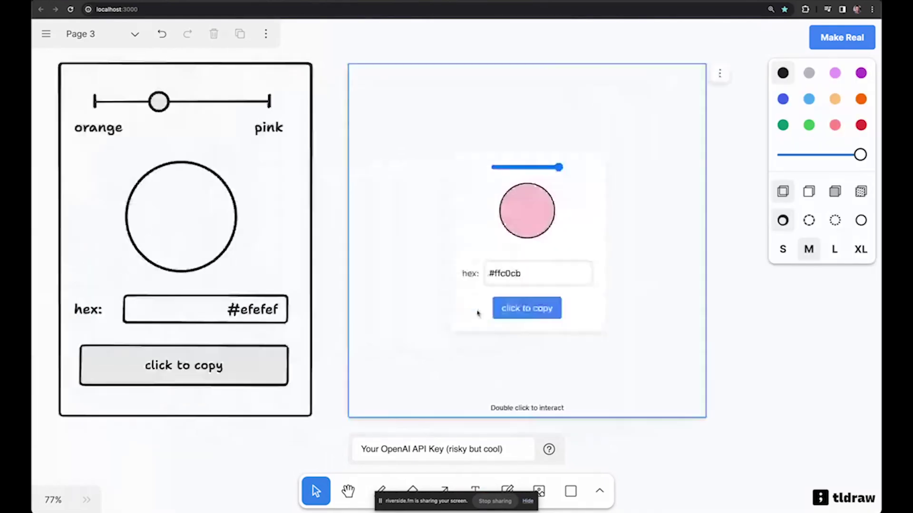
scroll(478, 313, "left", 3)
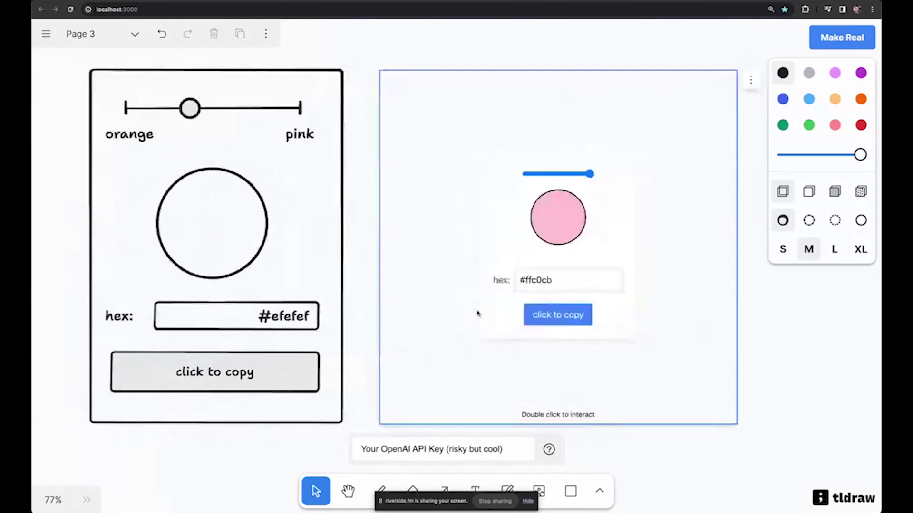
scroll(478, 313, "down", 2)
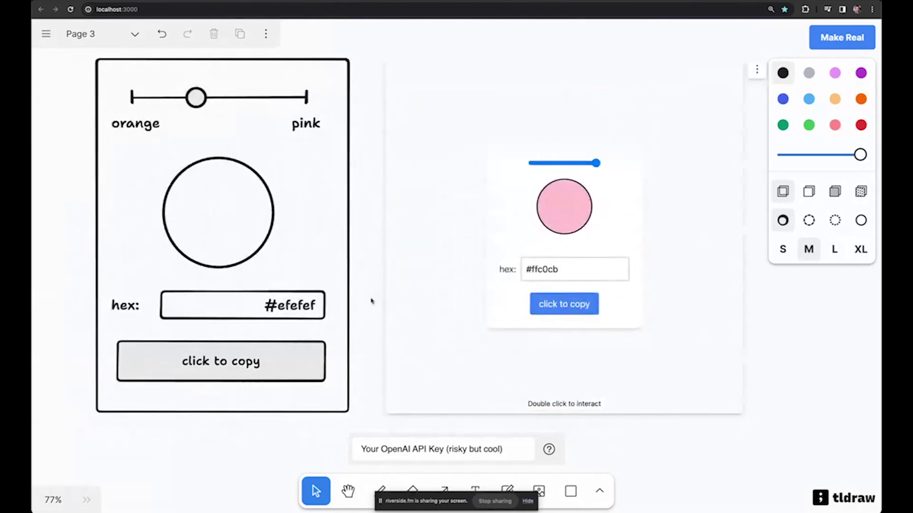
scroll(372, 301, "up", 2)
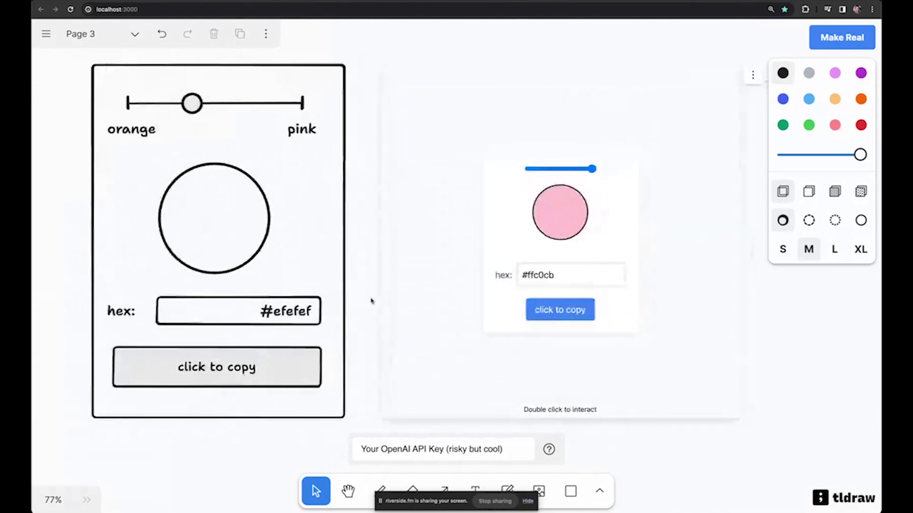
scroll(372, 301, "right", 1)
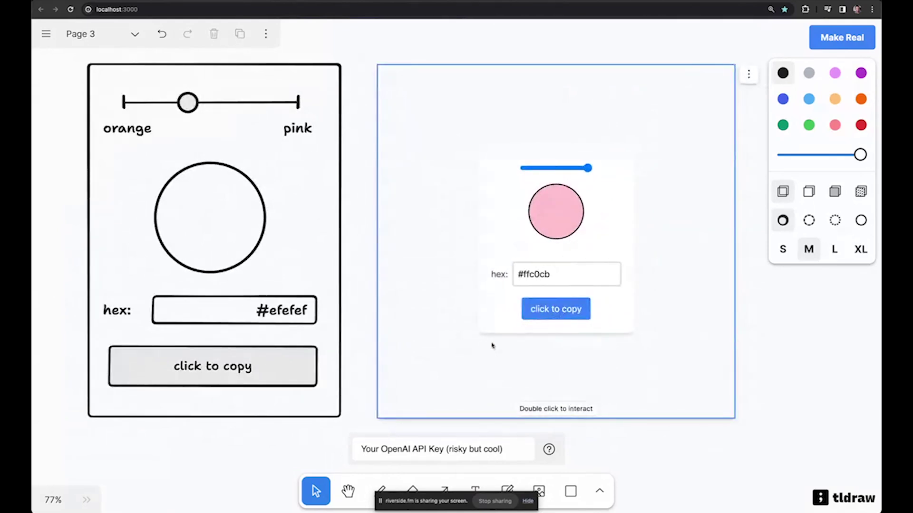
scroll(489, 342, "down", 5)
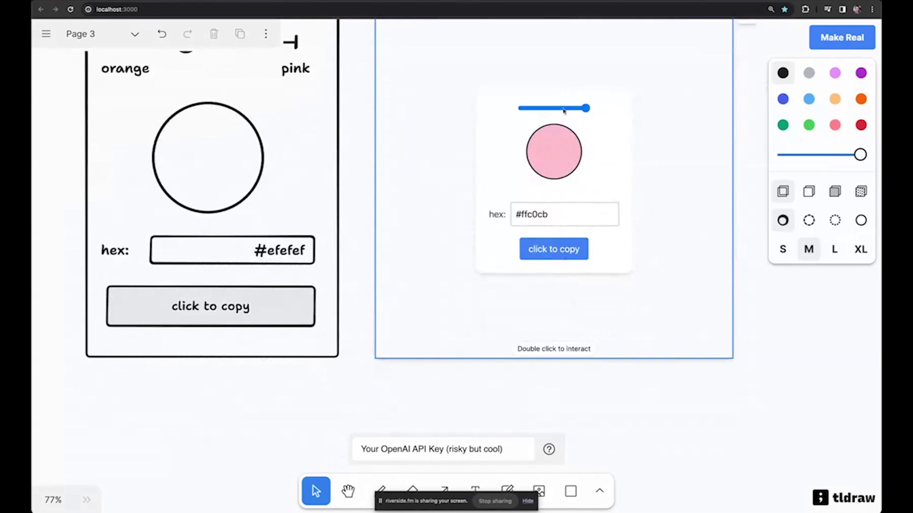
scroll(563, 110, "up", 5)
left_click(402, 198)
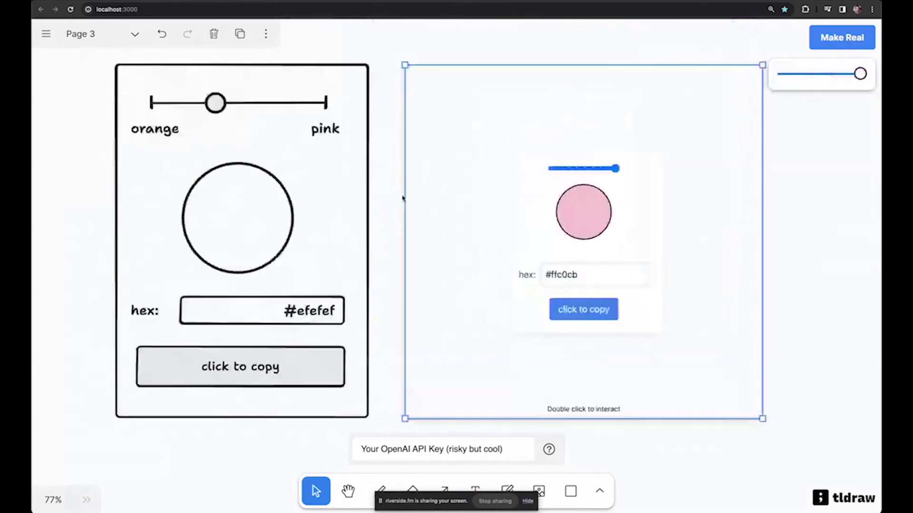
left_click(156, 130)
left_click(325, 129)
left_click_drag(535, 197, 534, 200)
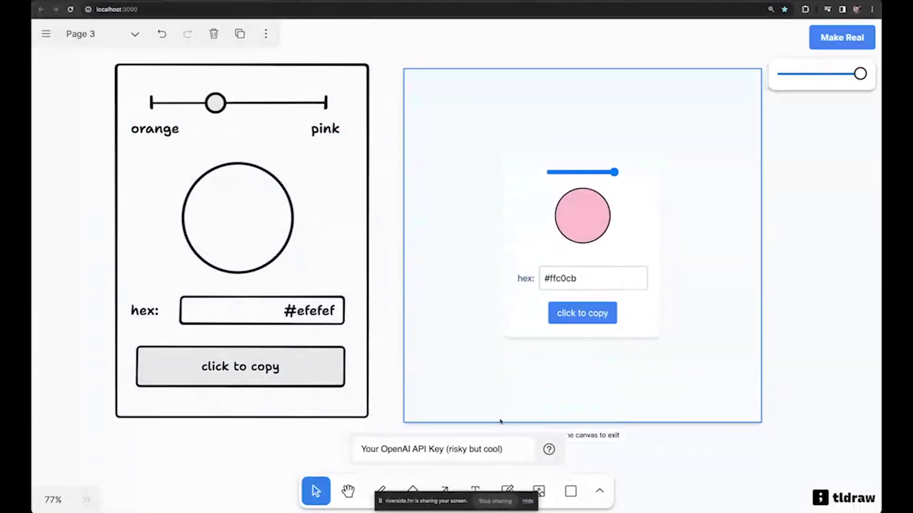
left_click(623, 438)
left_click(143, 130)
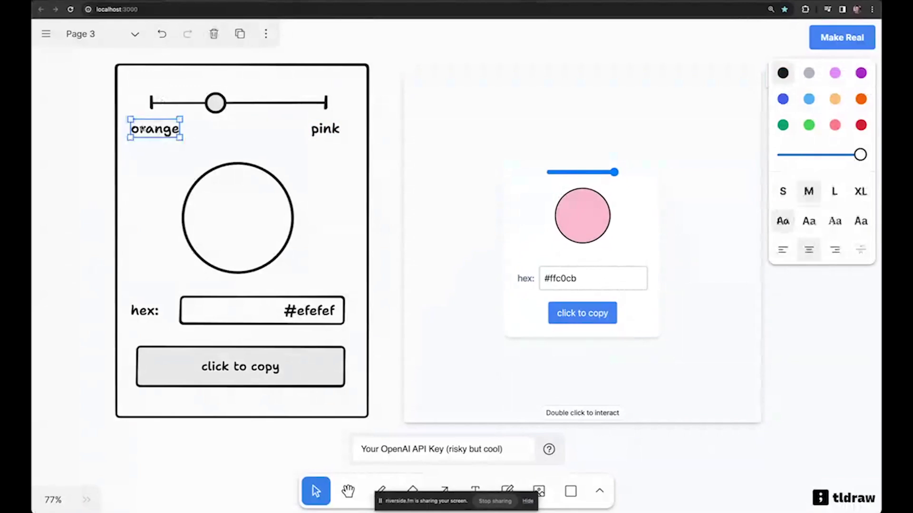
left_click_drag(181, 135, 232, 174)
key("ctrl+z")
left_click(144, 198)
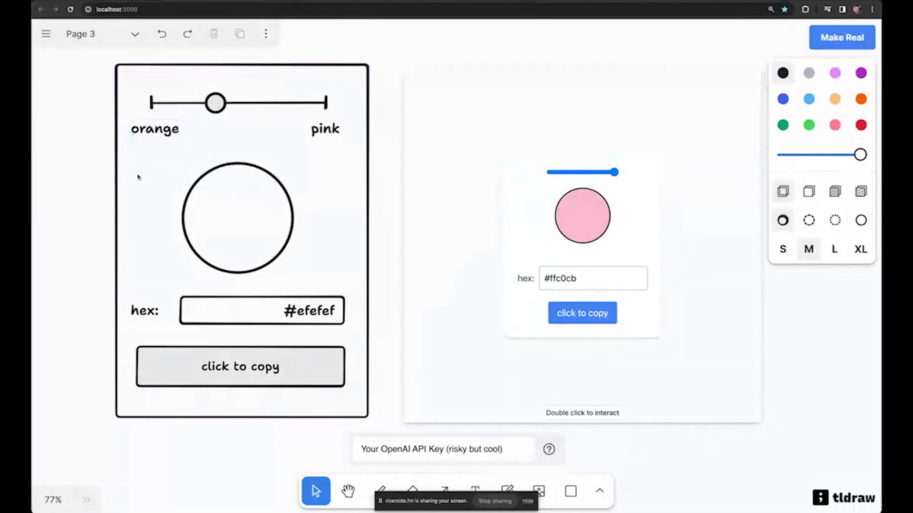
- Add the text "orange" on the generated preview near the orange end of its slider
scroll(137, 177, "right", 3)
scroll(468, 214, "up", 3)
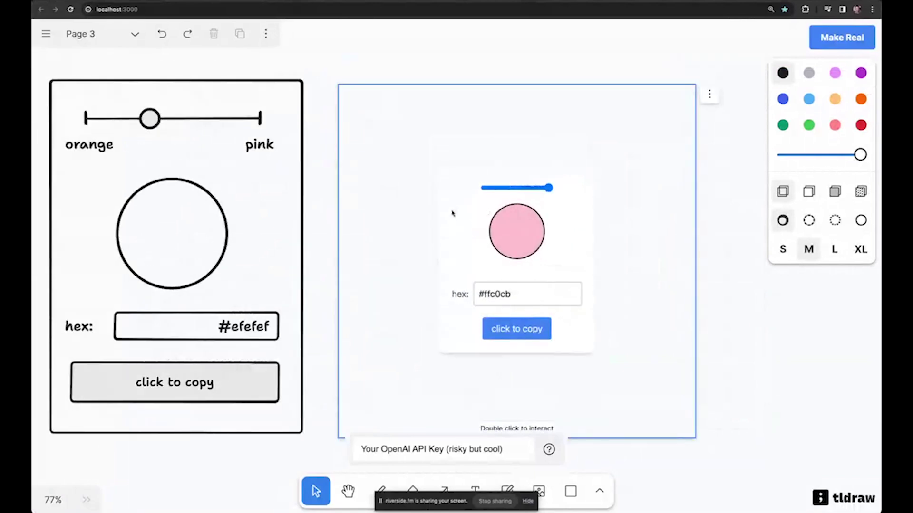
key("t")
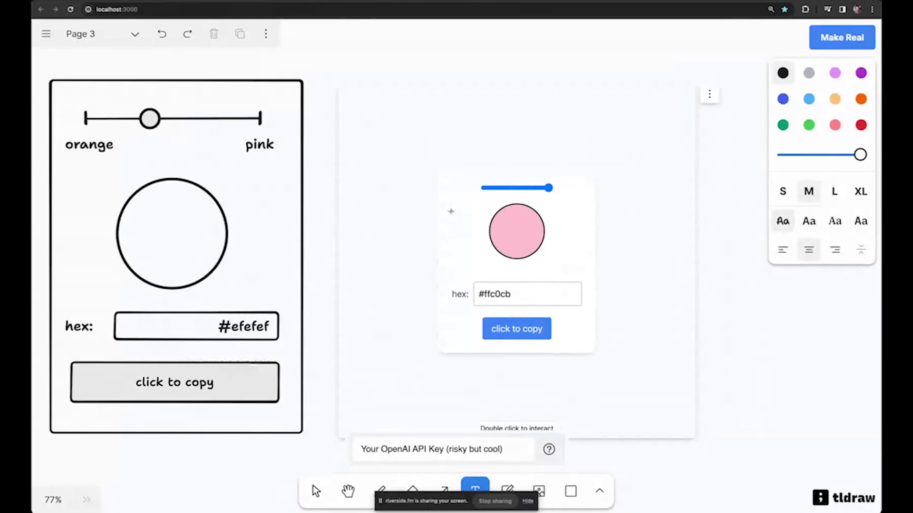
left_click(451, 211)
type("orange")
left_click(622, 210)
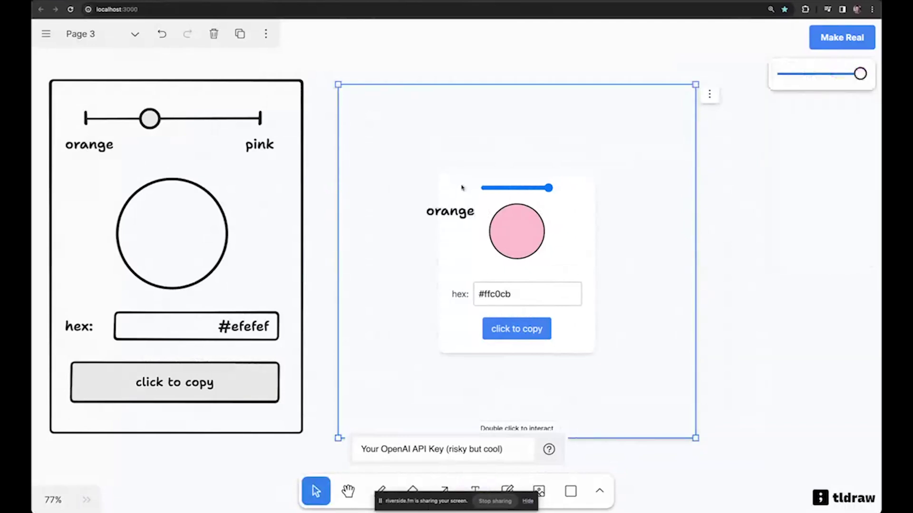
- Position a duplicate of the "orange" label under the slider's opposite end and change its text to "pink"
left_click_drag(445, 219, 558, 209)
left_click(559, 209)
double_click(559, 210)
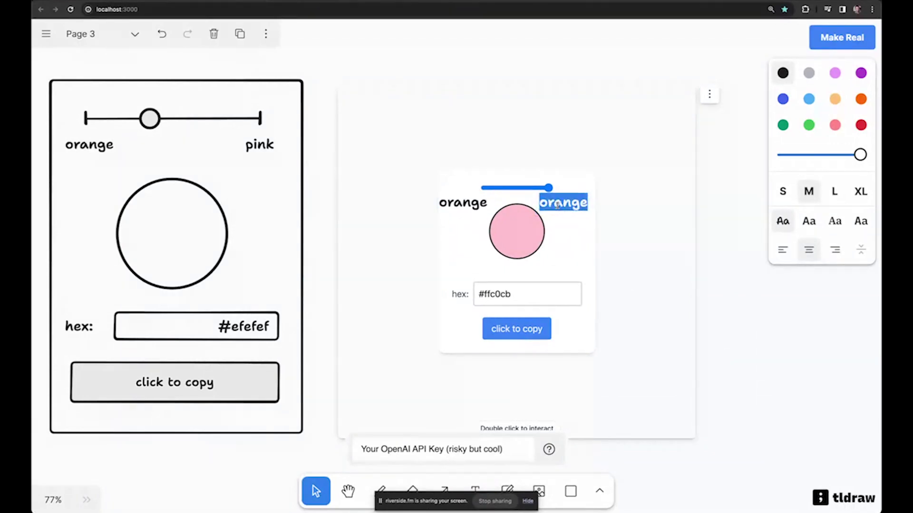
type("pink")
left_click(634, 165)
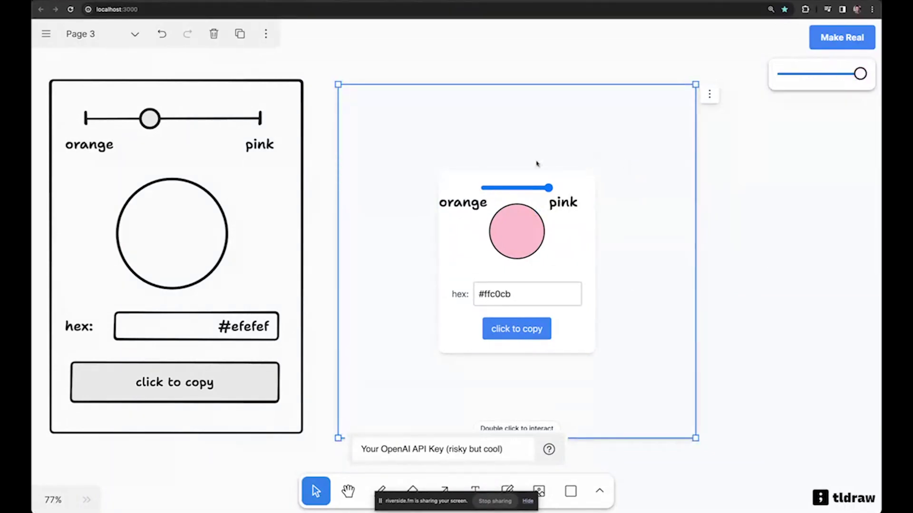
- Add the text note "DONT FORGET THE LABELS" on the generated preview above its color picker card
double_click(388, 133)
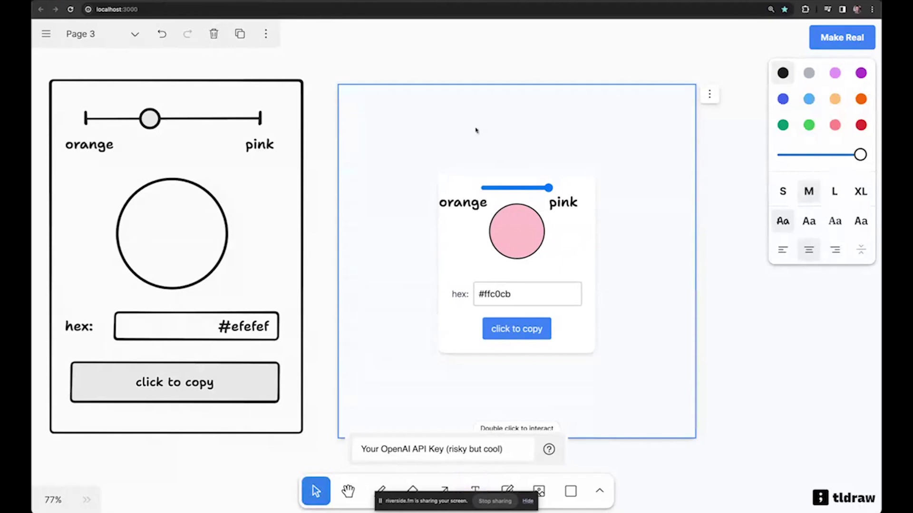
type("DONT FORGET THE LA")
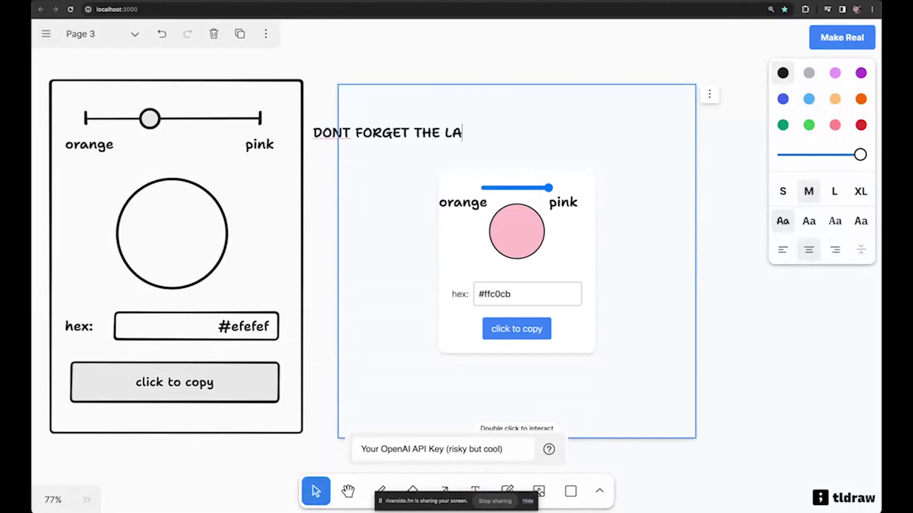
type("BELS")
left_click(439, 78)
- Draw arrows from the note to the "orange" and "pink" labels, bending the one to "pink" into a curve
mouse_move(433, 143)
left_mouse_down()
mouse_move(469, 129)
mouse_move(461, 188)
left_mouse_up()
key("a")
key("a")
mouse_move(444, 127)
left_mouse_down()
mouse_move(556, 164)
mouse_move(569, 181)
left_mouse_up()
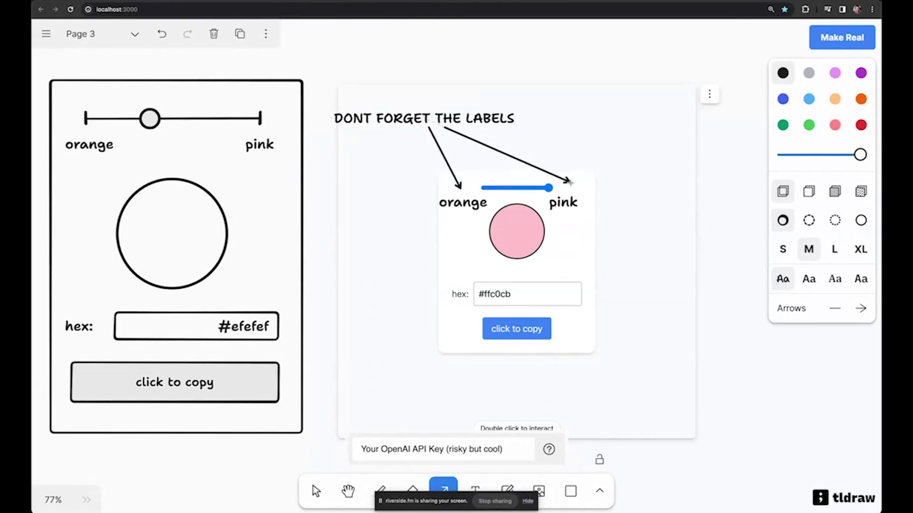
left_click_drag(508, 155, 538, 149)
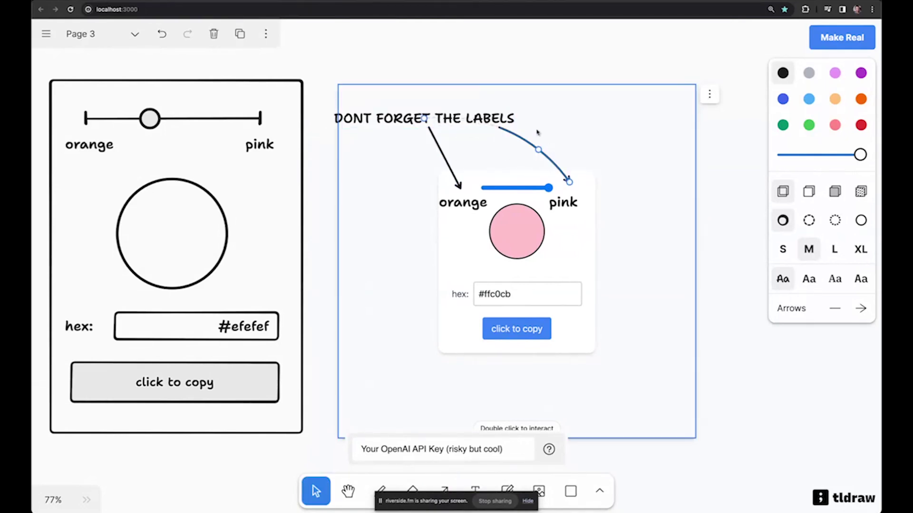
- Color the "DONT FORGET THE LABELS" note and its two arrows red
left_click(439, 125, "shift")
left_click(444, 157, "shift")
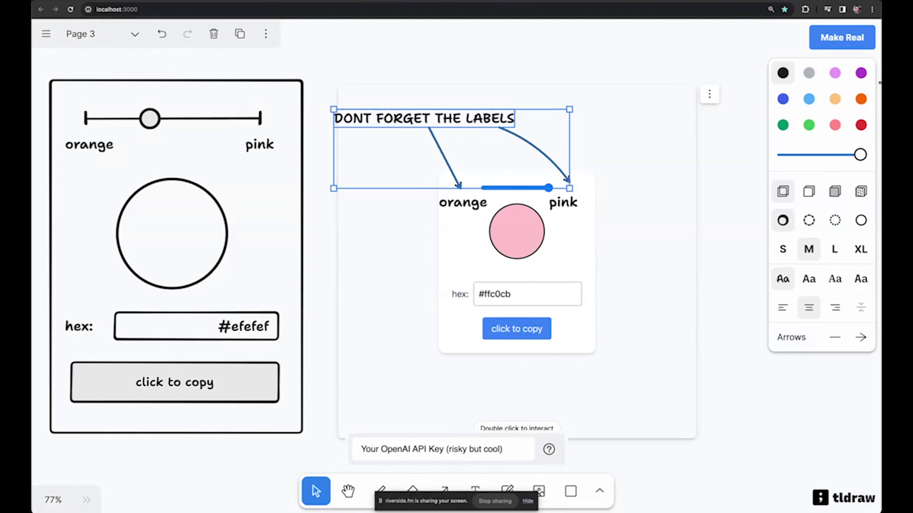
left_click(861, 125)
left_click(736, 207)
scroll(734, 204, "down", 3)
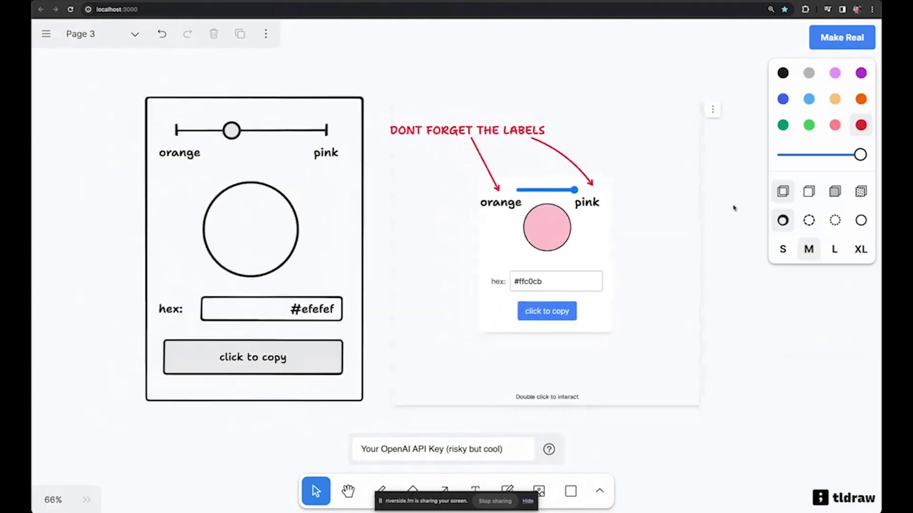
- Draw a red double-headed arrow under the "click to copy" button and label it "Full width!"
left_click(644, 281)
scroll(565, 363, "up", 5)
scroll(565, 364, "up", 3)
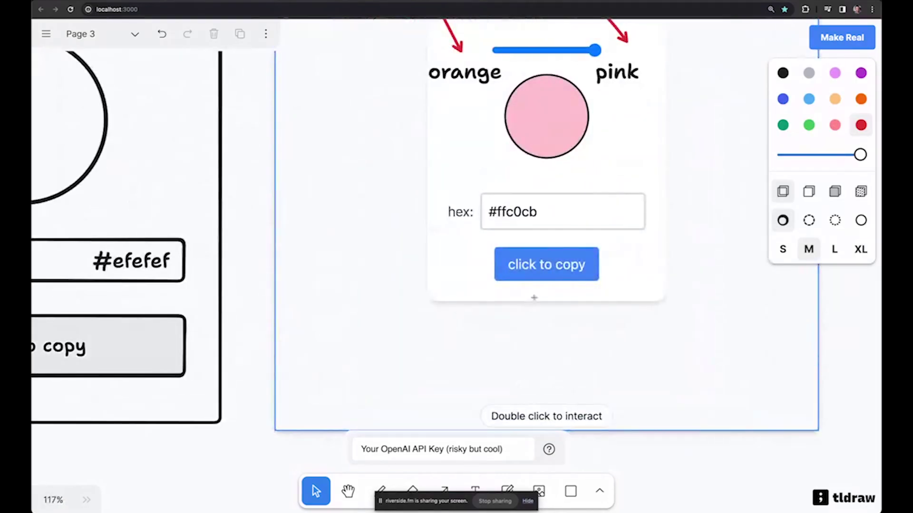
key("a")
mouse_move(452, 291)
left_mouse_down()
mouse_move(671, 289)
mouse_move(640, 289)
left_mouse_up()
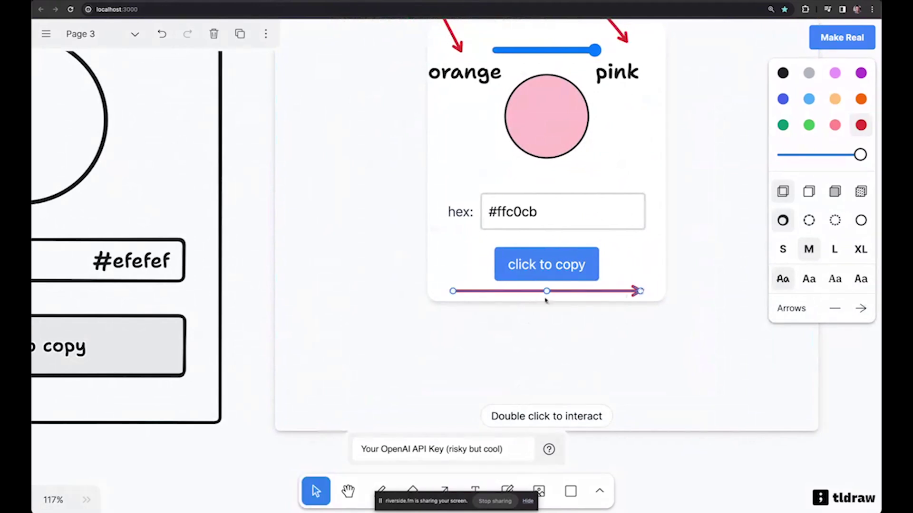
double_click(447, 291)
type("Full width!")
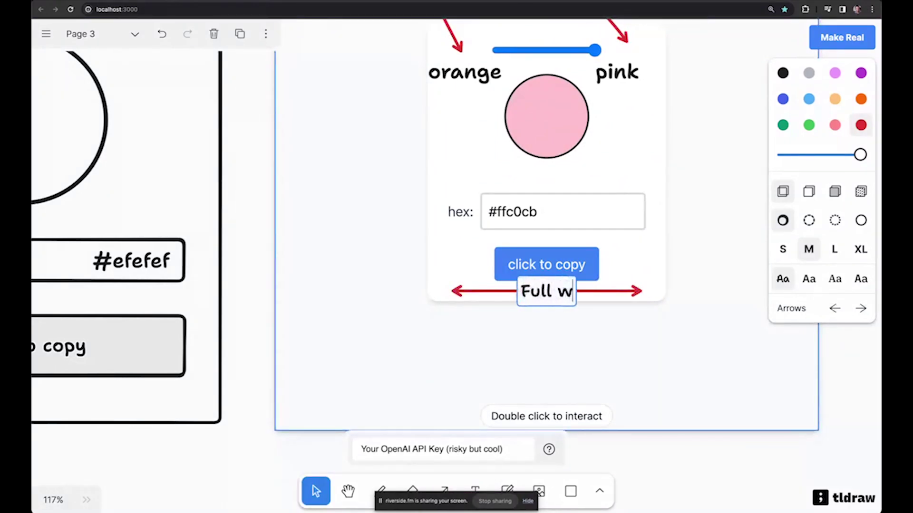
- Undo the accidental shift of the preview and move the "Full width!" arrow just below the card
left_click(542, 341)
key("ctrl+z")
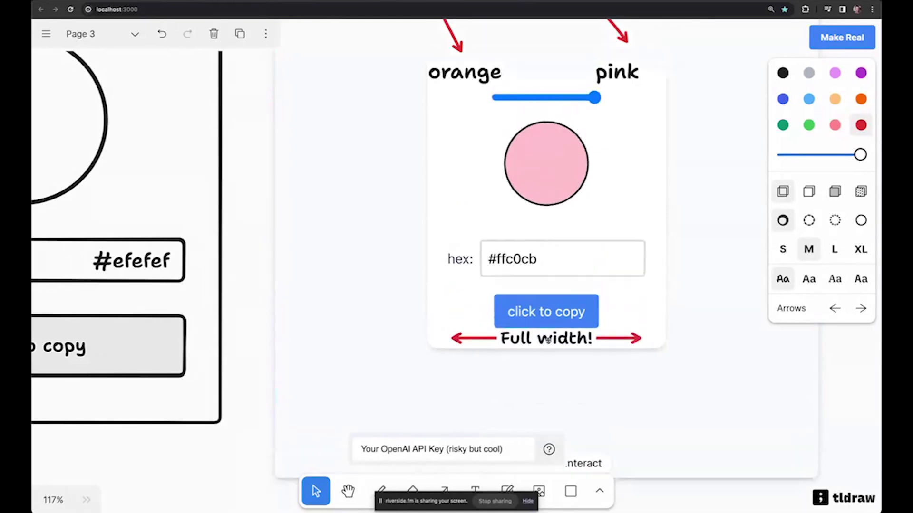
left_click_drag(528, 308, 517, 343)
scroll(516, 345, "down", 3)
scroll(509, 364, "down", 4)
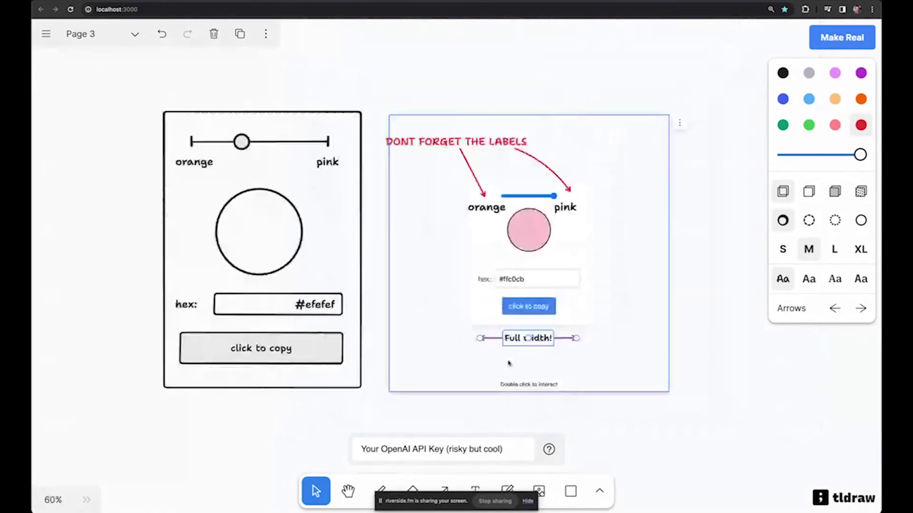
- Select the generated preview together with all its annotations and run Make Real on the selection
left_click(672, 367)
left_click(472, 215)
left_click(572, 214, "shift")
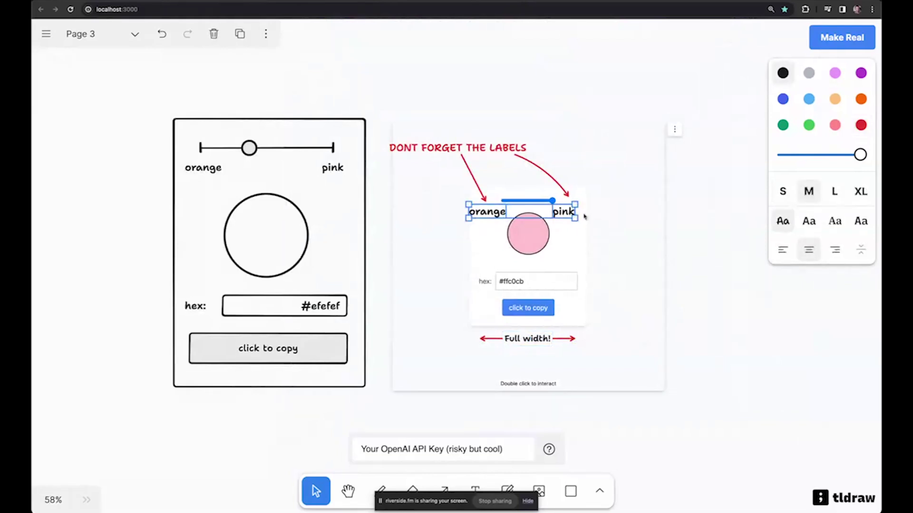
left_click(695, 180)
mouse_move(707, 91)
left_mouse_down()
mouse_move(517, 253)
mouse_move(431, 384)
mouse_move(399, 421)
mouse_move(383, 414)
mouse_move(380, 424)
left_mouse_up()
scroll(459, 364, "right", 5)
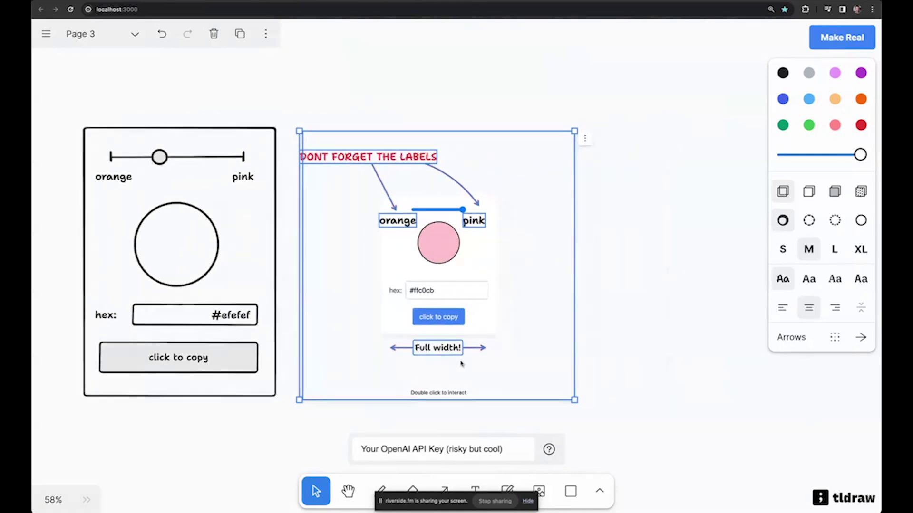
left_click(852, 36)
scroll(609, 211, "right", 2)
scroll(608, 211, "down", 1)
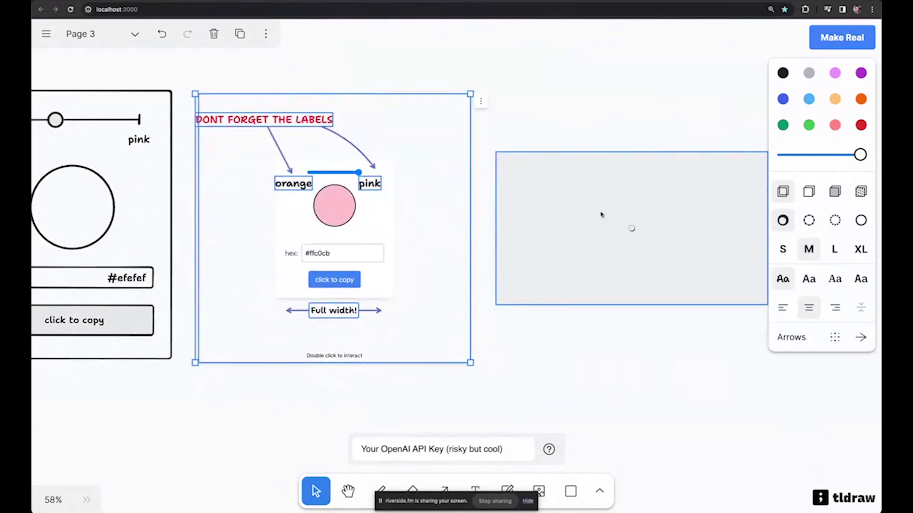
- Copy the annotated preview as an image, inspect a pasted copy on the canvas, and delete that copy
right_click(438, 239)
mouse_move(480, 388)
left_click(562, 412)
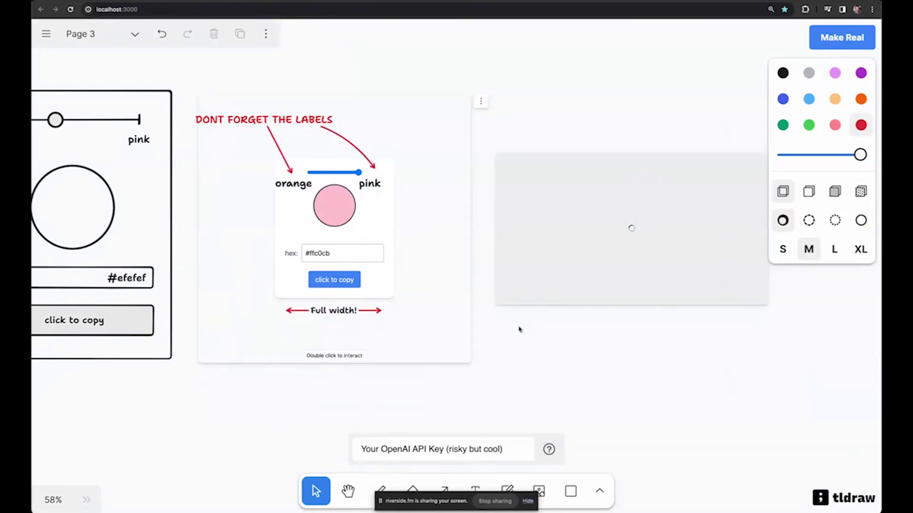
left_click_drag(486, 289, 561, 292)
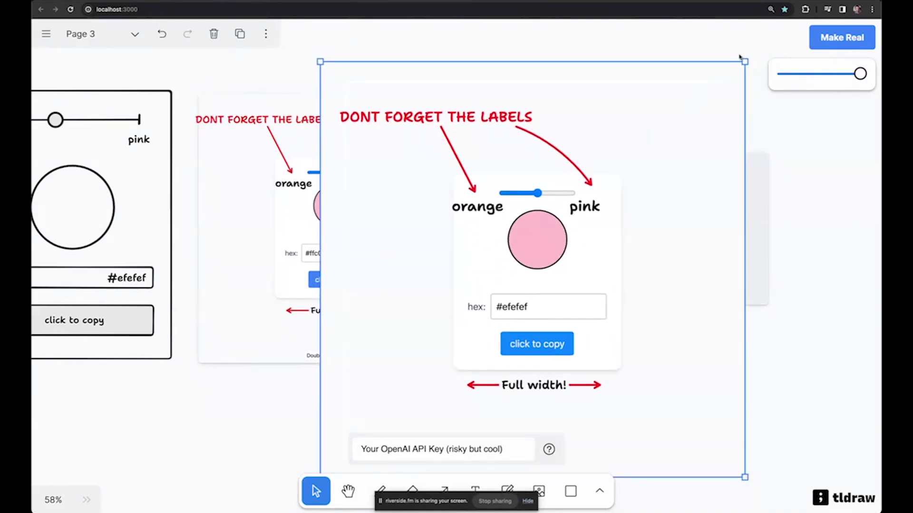
key("Delete")
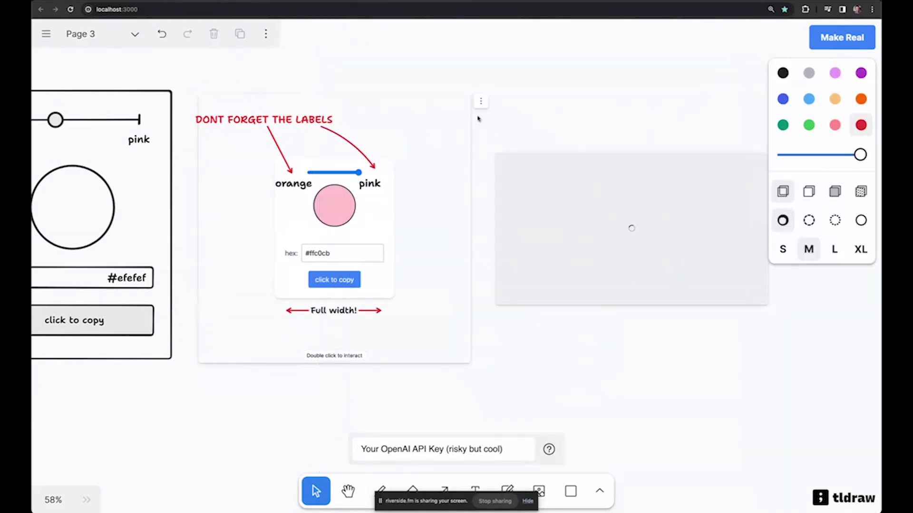
- Make the newly generated preview taller and move it up level with the annotated preview
left_click_drag(411, 168, 417, 167)
left_click(520, 108)
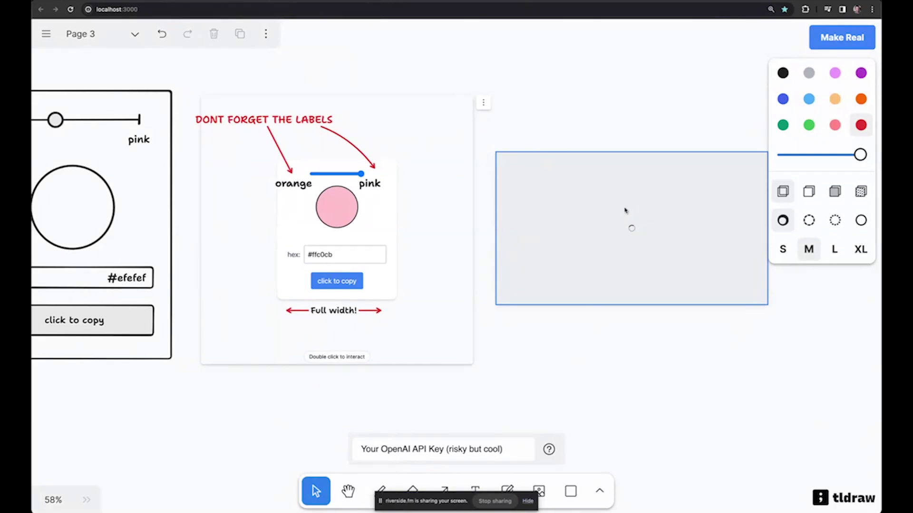
left_click(625, 211)
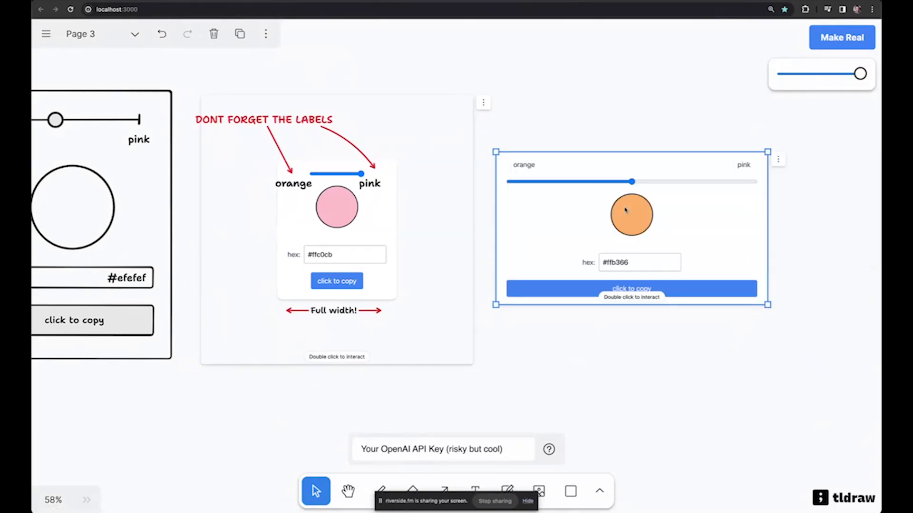
left_click_drag(611, 305, 624, 409)
left_click_drag(640, 254, 644, 194)
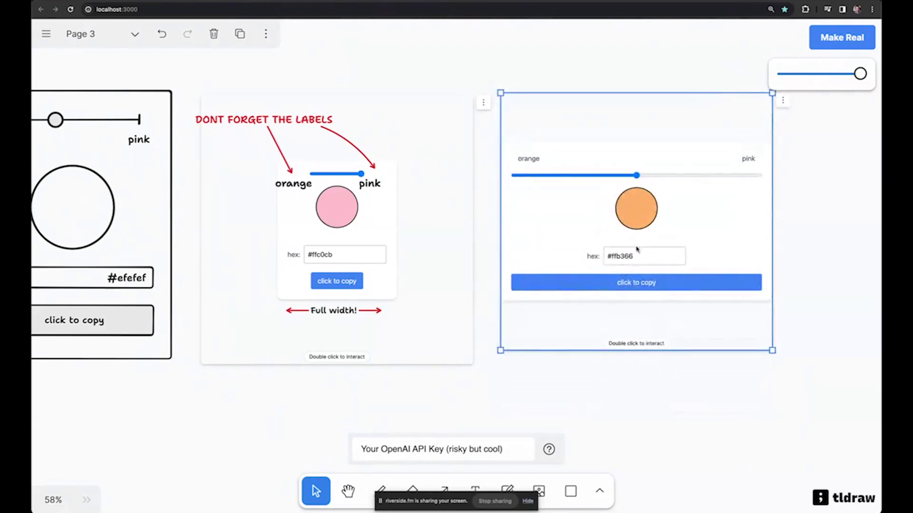
- Test the new preview interactively by moving its slider near the pink end and copying the hex color
double_click(690, 232)
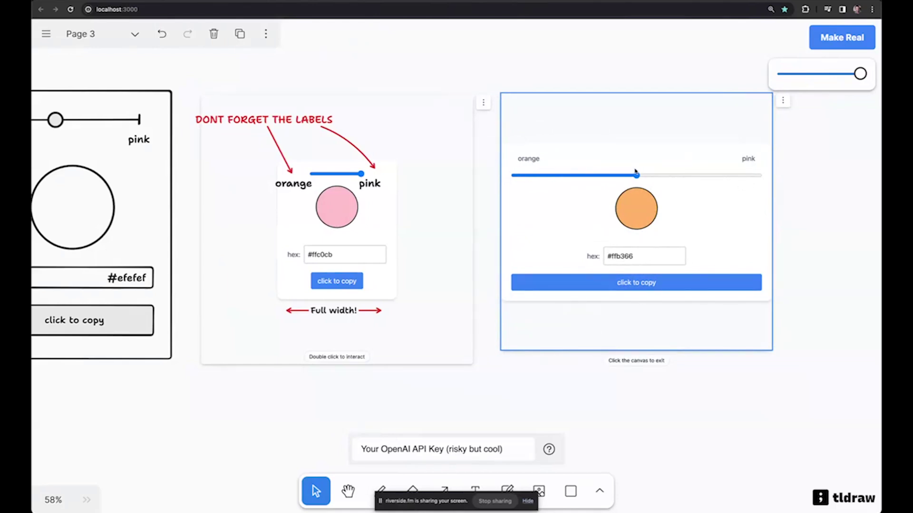
left_click_drag(636, 174, 736, 180)
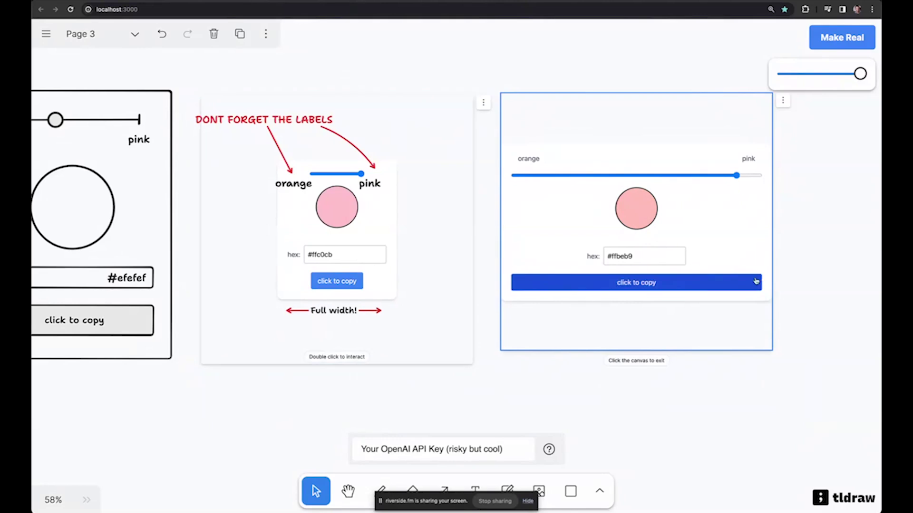
left_click(708, 286)
left_click(527, 61)
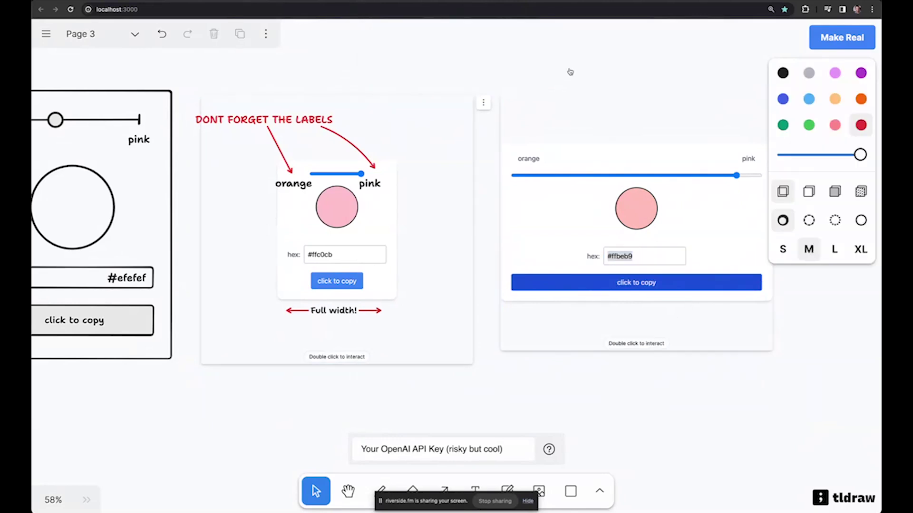
- Move the new preview slightly farther away from the annotated one
left_click_drag(591, 198, 616, 204)
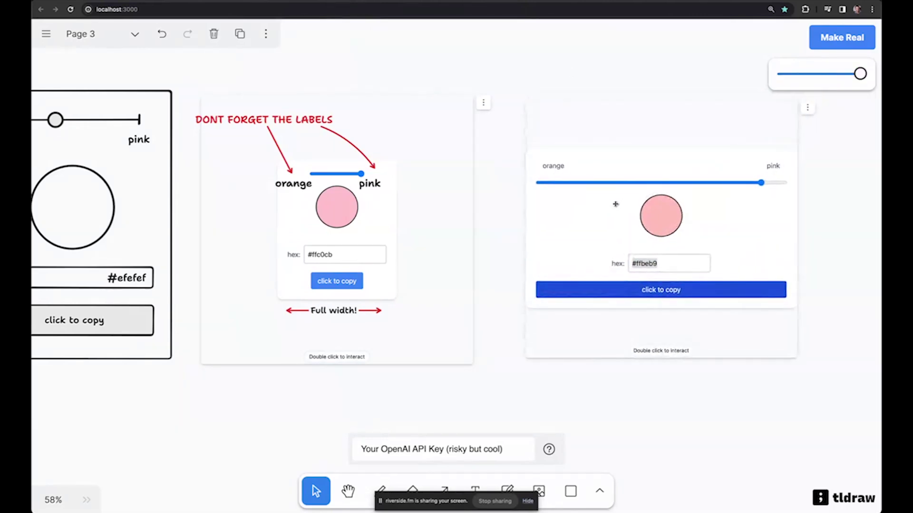
left_click(425, 202)
left_click_drag(184, 72, 200, 82)
left_click(200, 83)
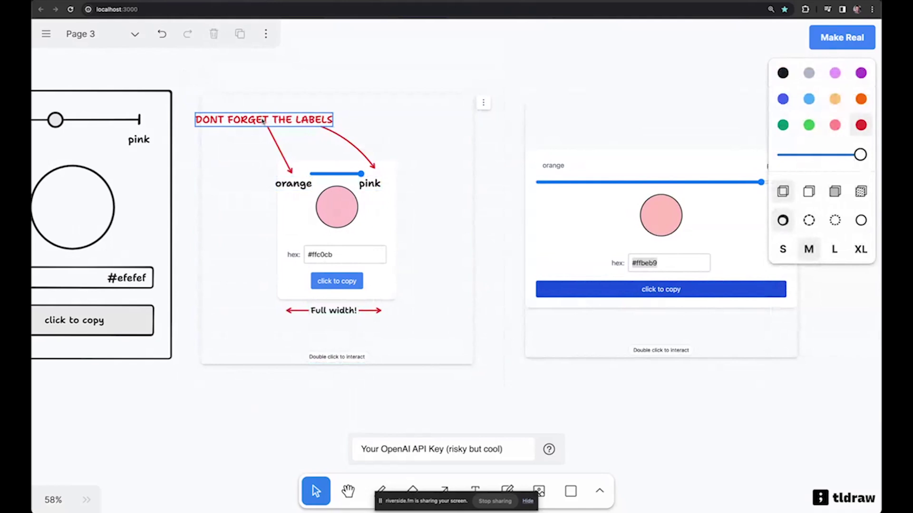
- Reposition the "DONT FORGET THE LABELS" note so it sits fully inside the annotated preview's frame
left_click_drag(263, 120, 266, 124)
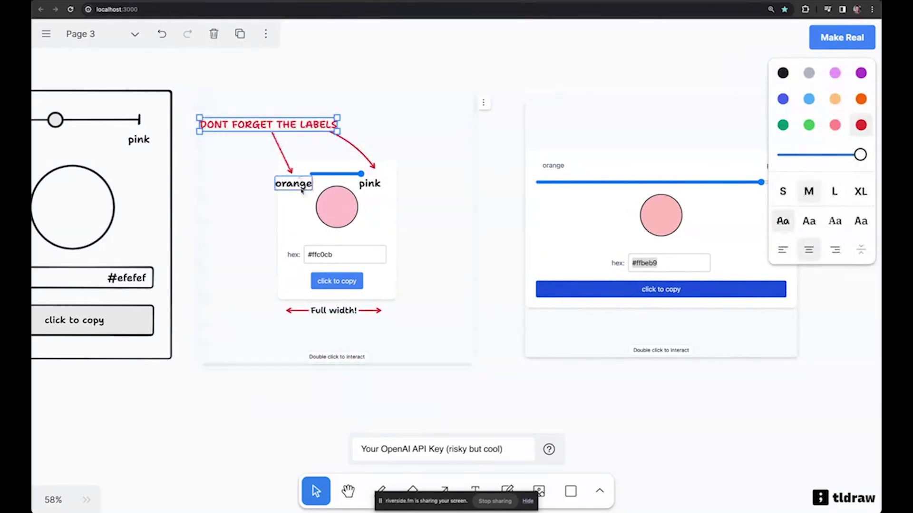
left_click(303, 188)
left_click(373, 186)
left_click(335, 322)
left_click(334, 319)
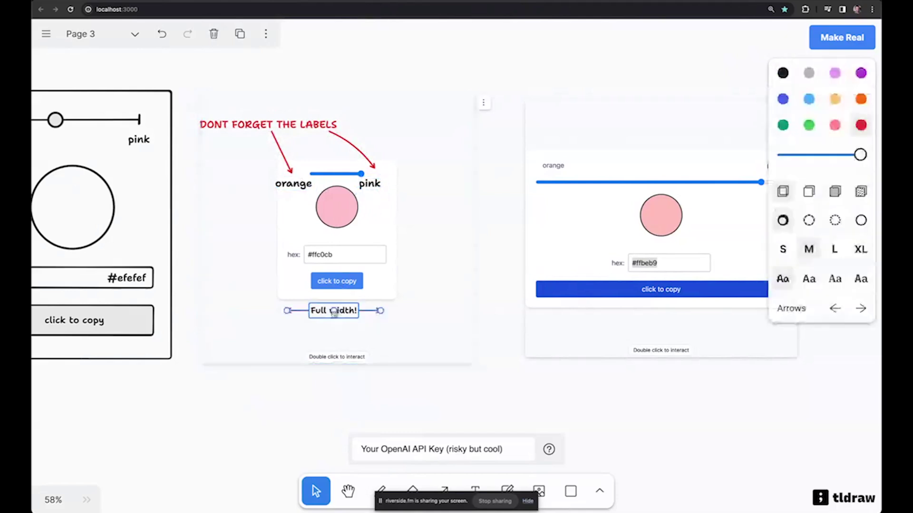
left_click(361, 327)
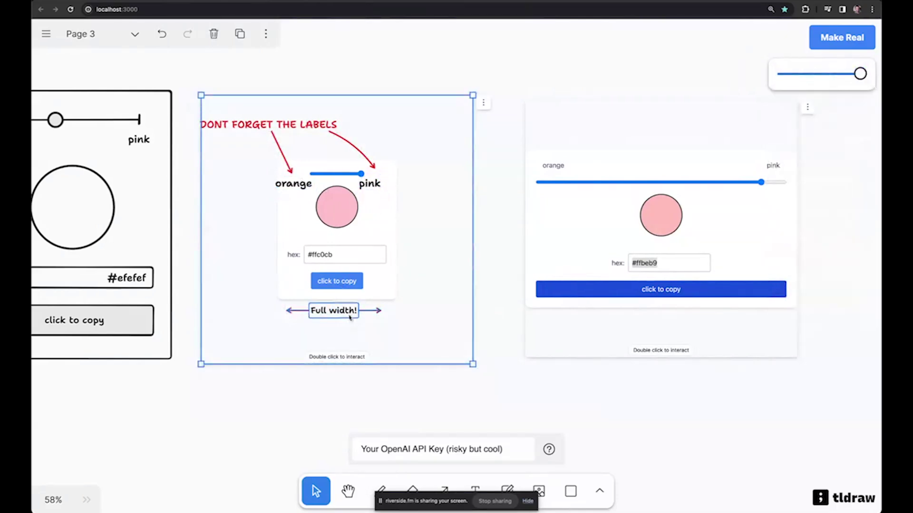
left_click_drag(235, 124, 244, 113)
left_click(291, 88)
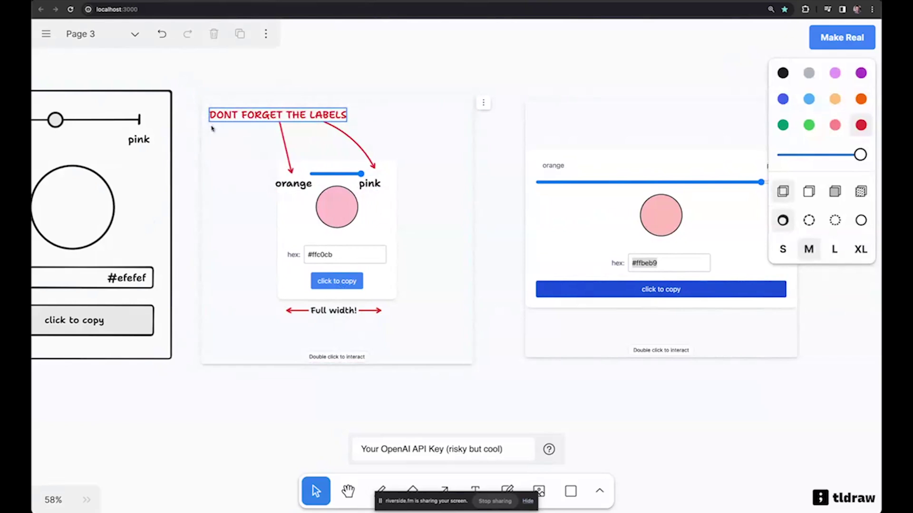
left_click(430, 228)
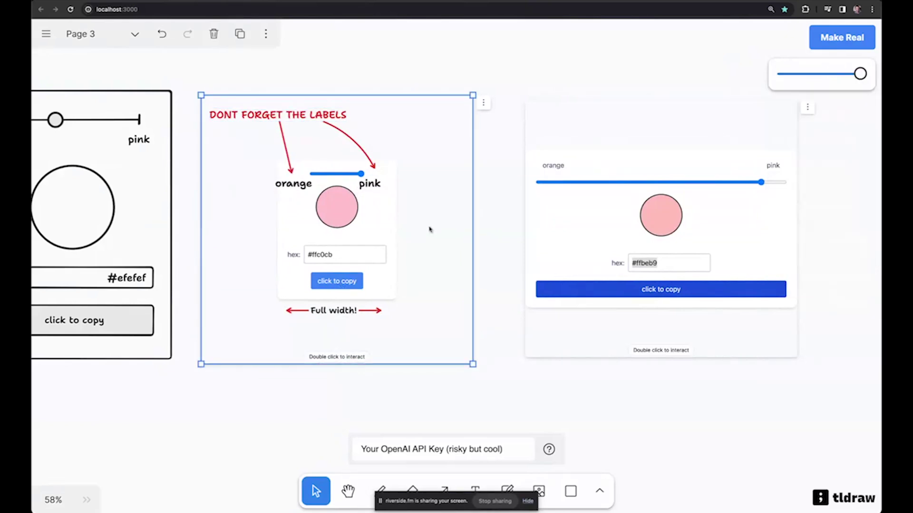
mouse_move(423, 263)
left_mouse_down()
mouse_move(408, 285)
mouse_move(425, 263)
left_mouse_up()
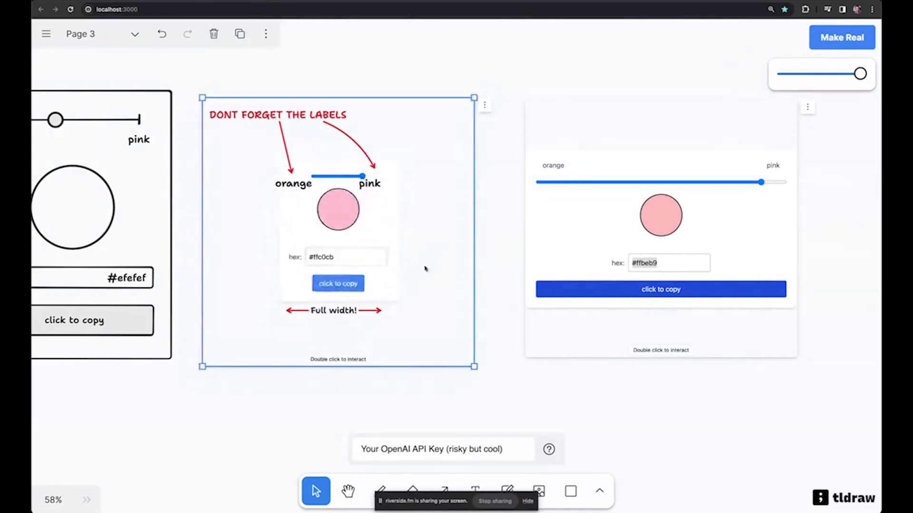
left_click(512, 228)
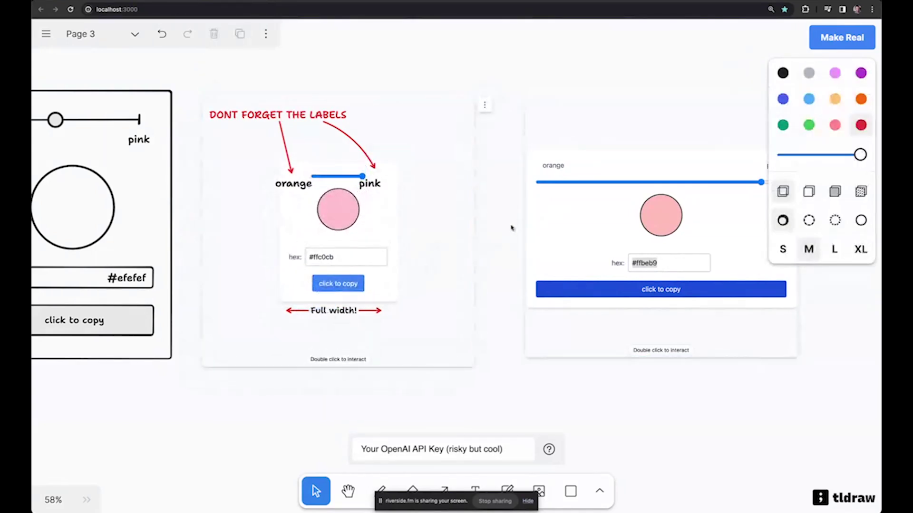
scroll(569, 235, "right", 2)
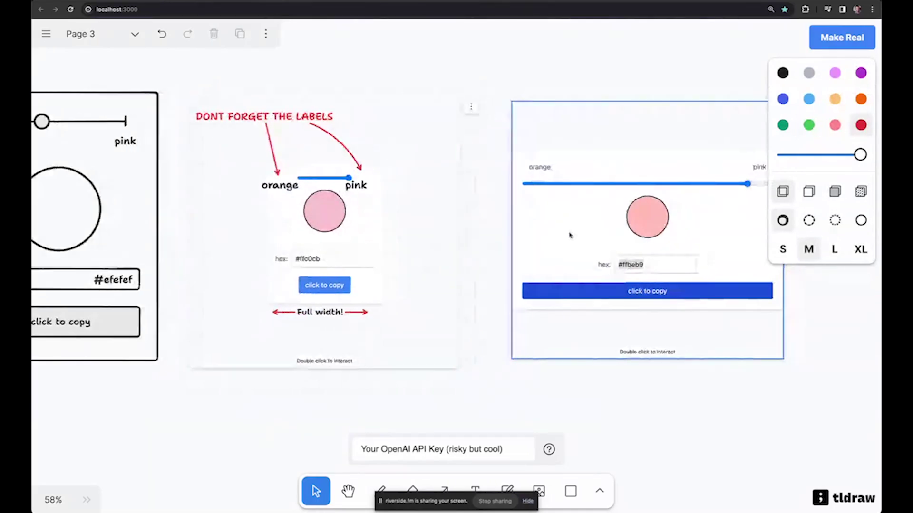
scroll(570, 235, "right", 5)
left_click(619, 222)
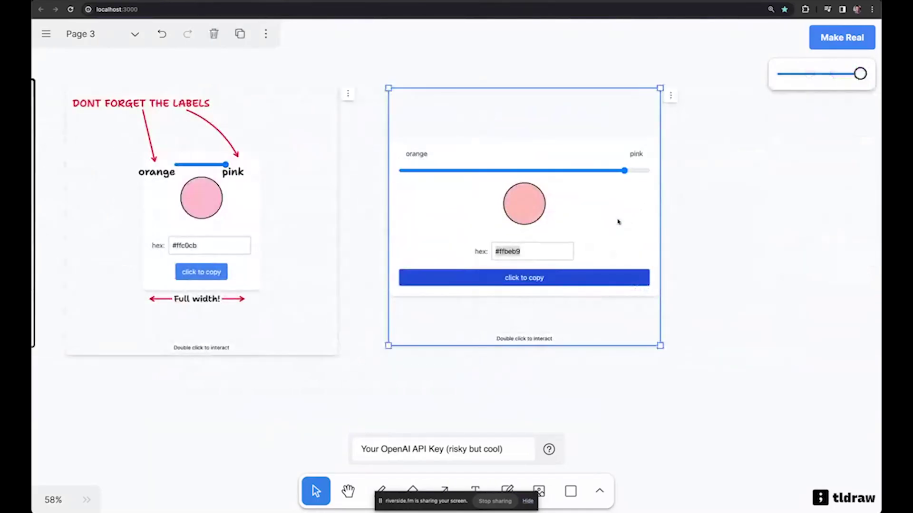
left_click(617, 380)
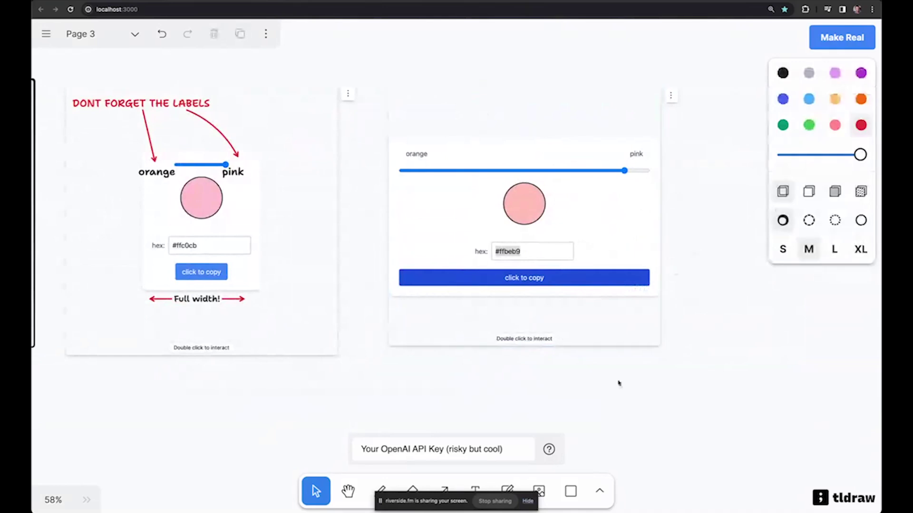
- Move the newly generated color picker preview slightly closer to the annotated one
scroll(669, 349, "down", 3)
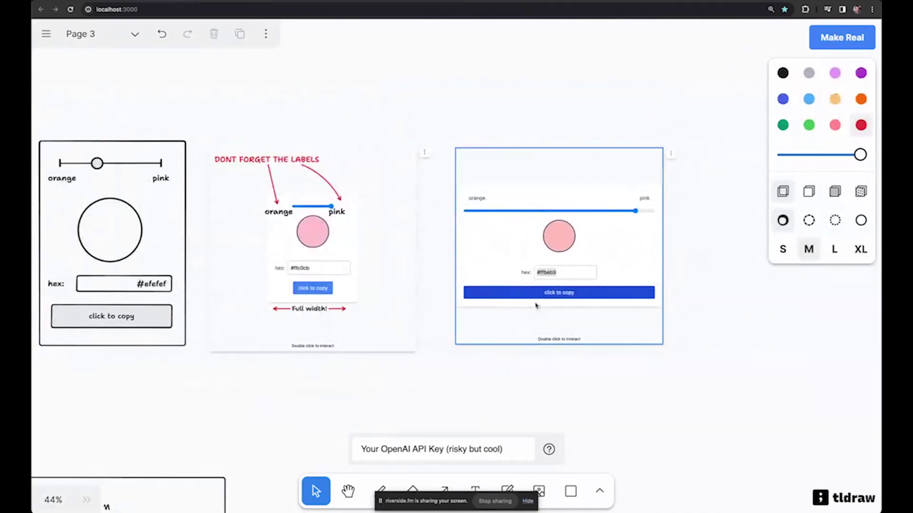
left_click_drag(544, 306, 534, 304)
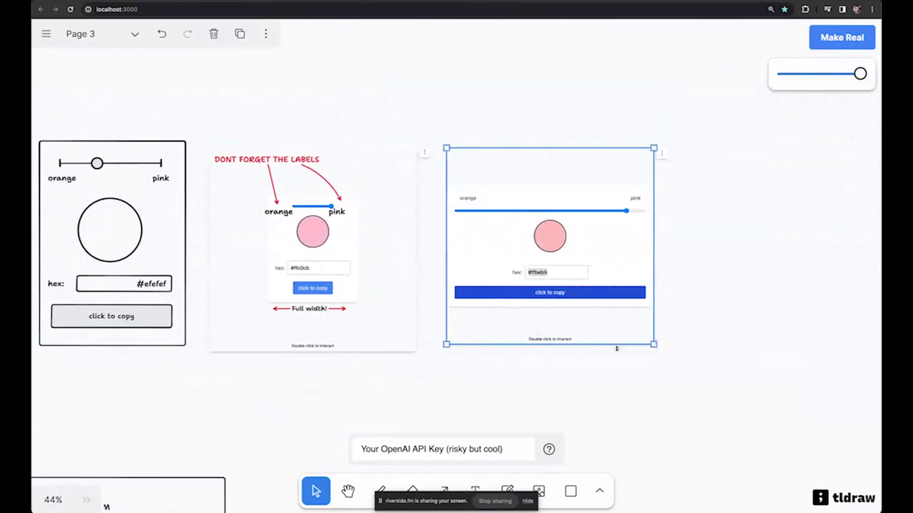
left_click(599, 370)
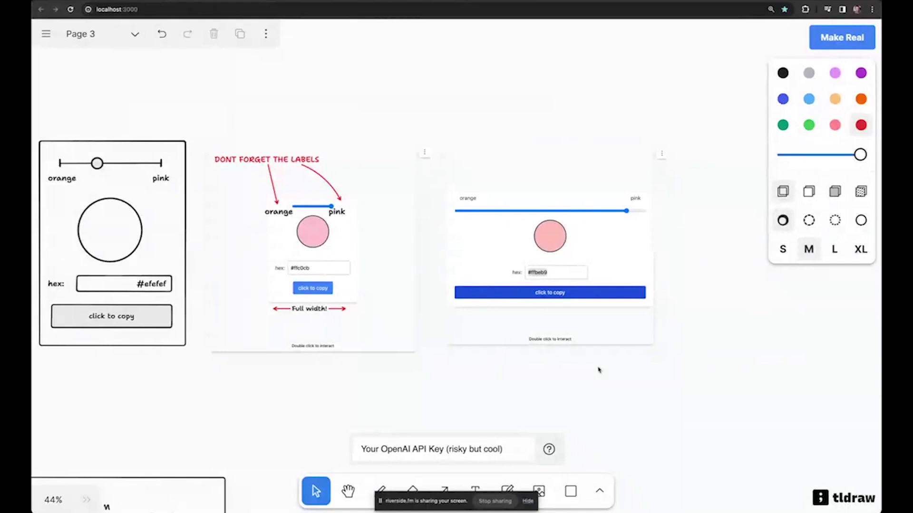
- Open the newly generated color picker preview in its own browser tab and move its slider toward pink
scroll(599, 371, "left", 1)
scroll(599, 370, "left", 2)
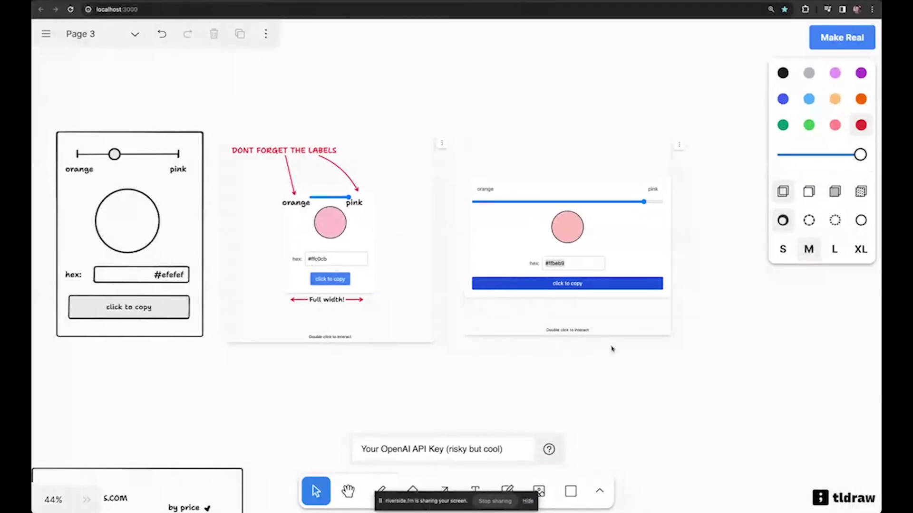
scroll(612, 348, "up", 2)
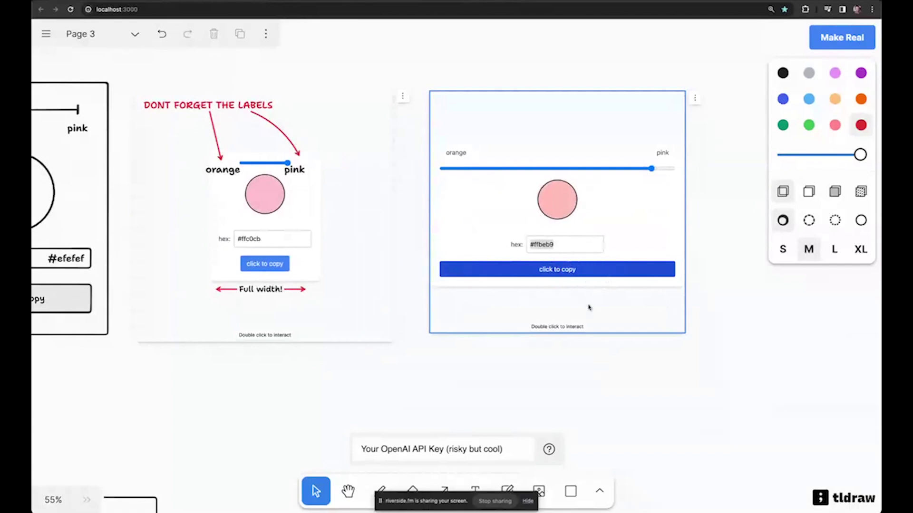
scroll(564, 367, "left", 3)
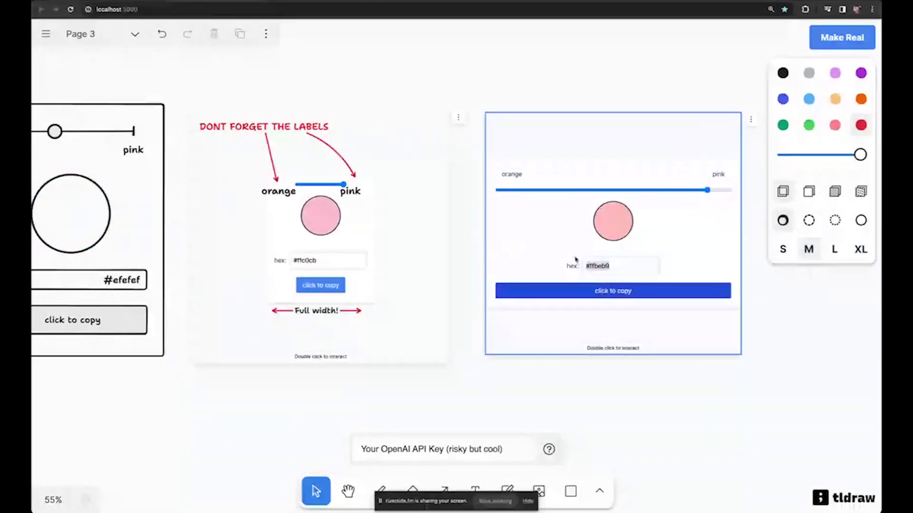
scroll(575, 260, "right", 5)
left_click(612, 245)
left_click(668, 204)
scroll(627, 175, "up", 3)
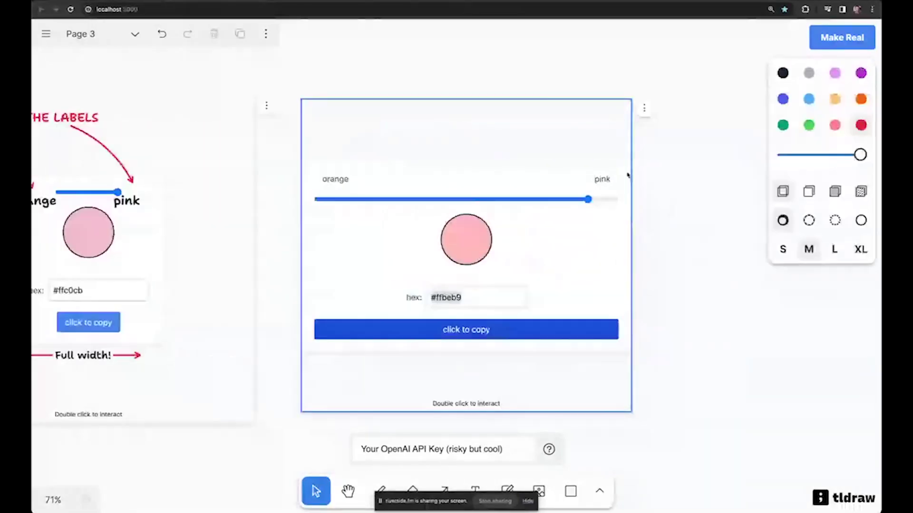
left_click(645, 107)
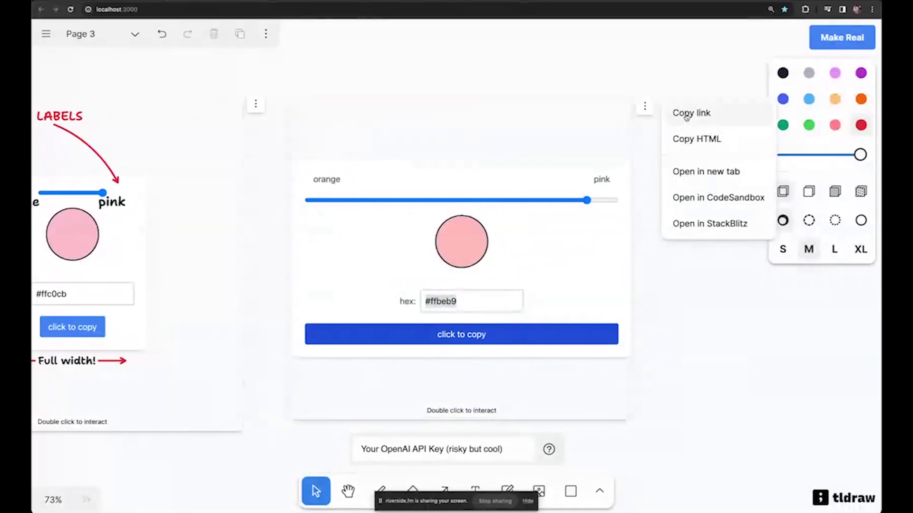
left_click(702, 170)
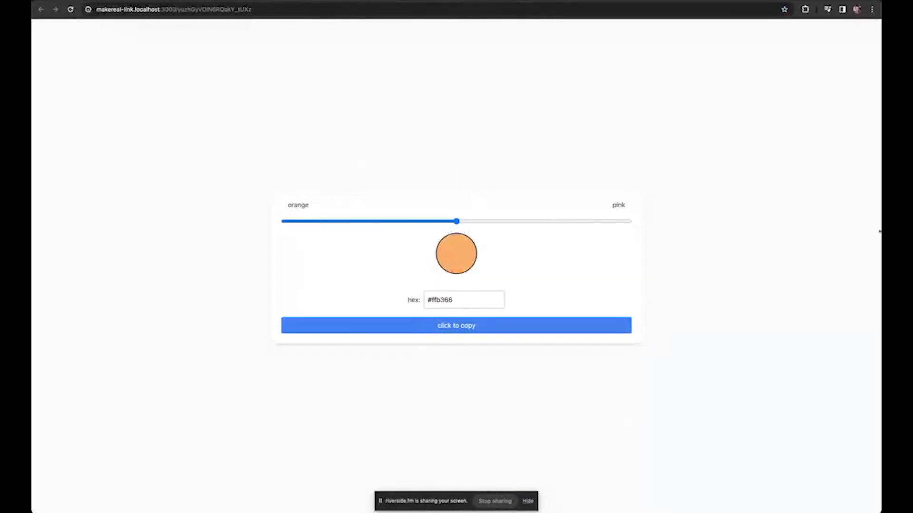
left_click_drag(470, 222, 566, 202)
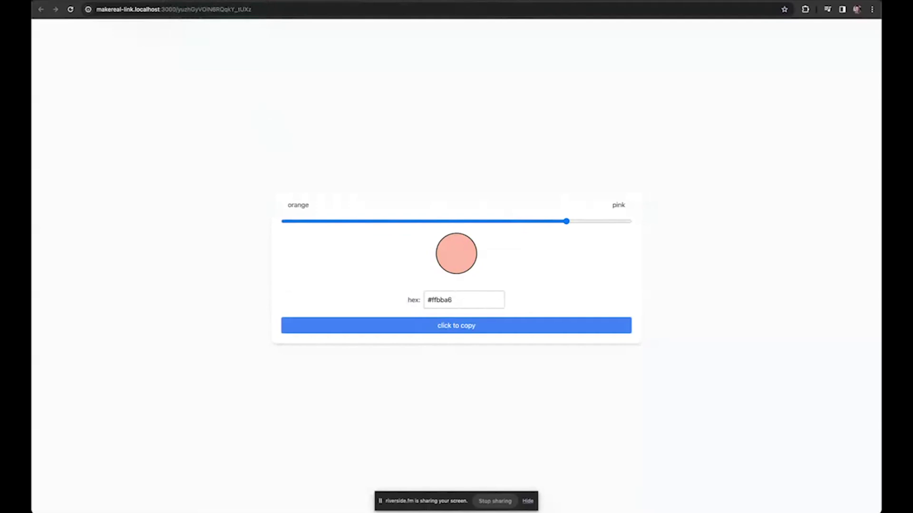
- Return to the tldraw canvas and open the new color picker preview in StackBlitz
left_click(216, 4)
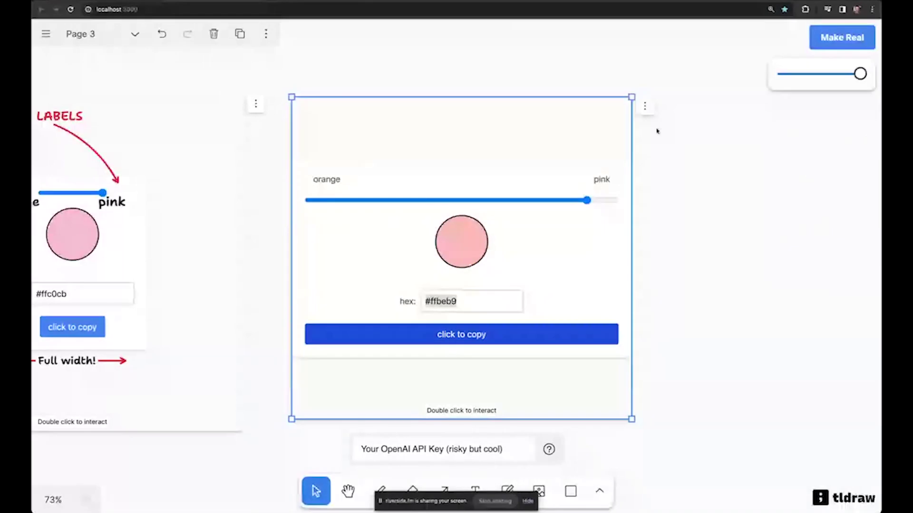
left_click(645, 105)
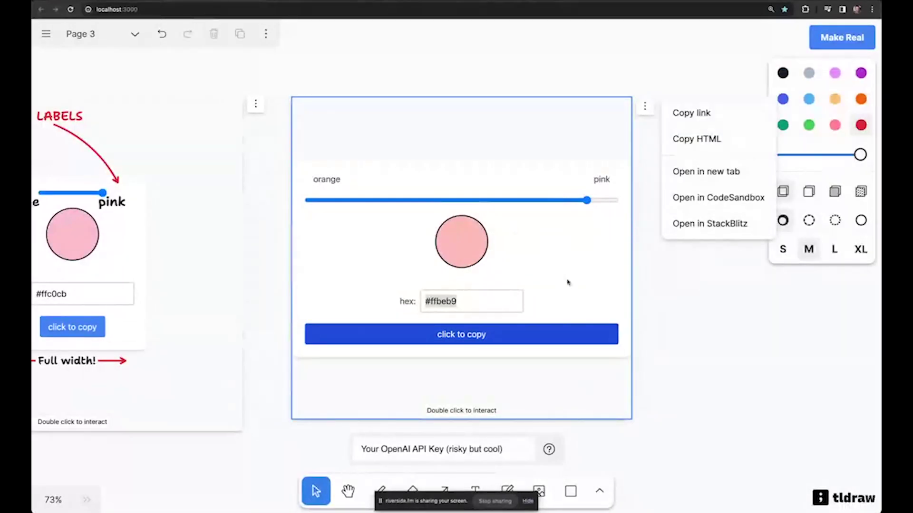
left_click(685, 224)
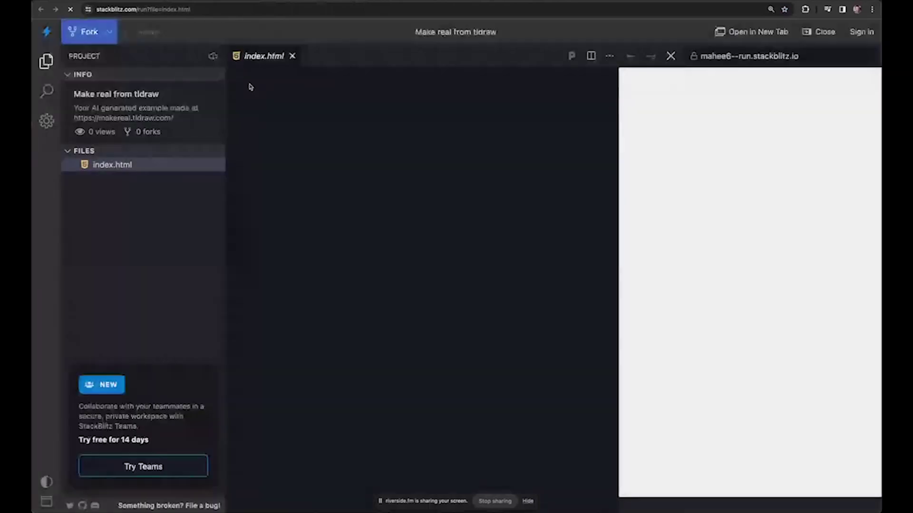
left_click(360, 3)
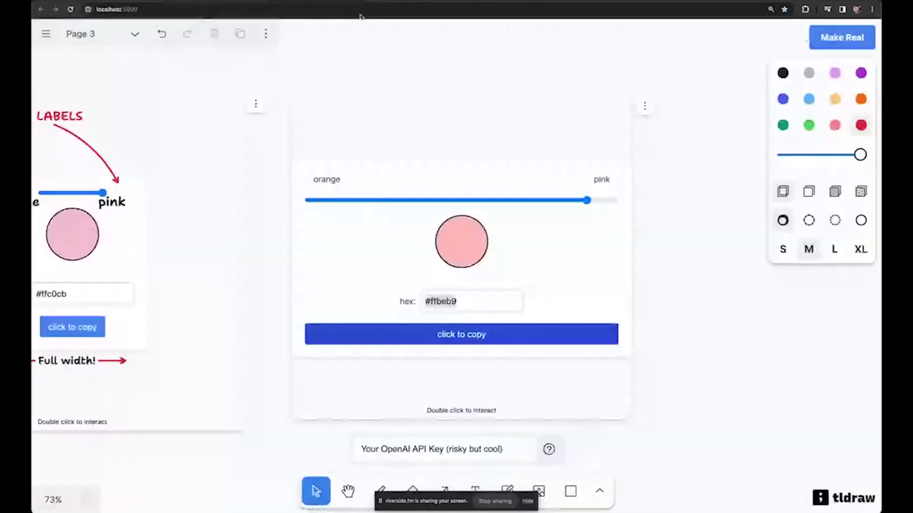
left_click(645, 105)
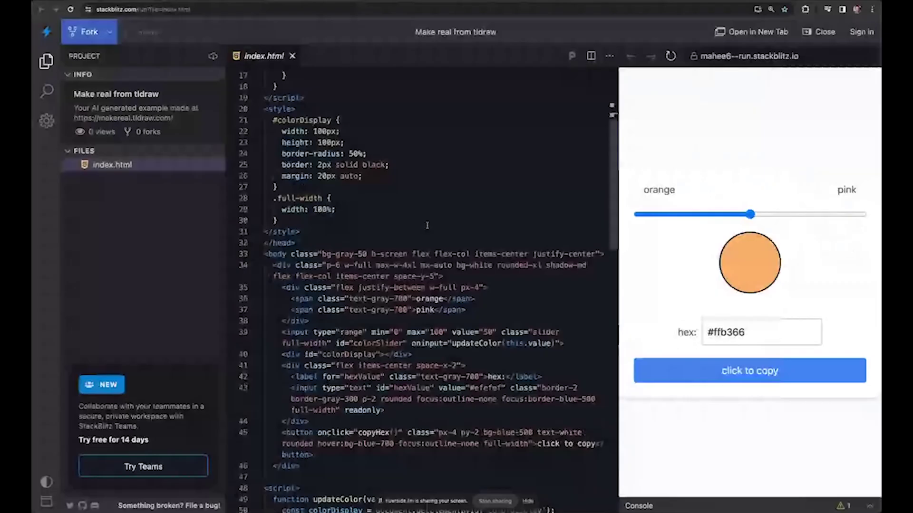
- Examine the generated script in index.html, including the RGB calculations in interpolateColor and the updateColor function
scroll(426, 226, "down", 10)
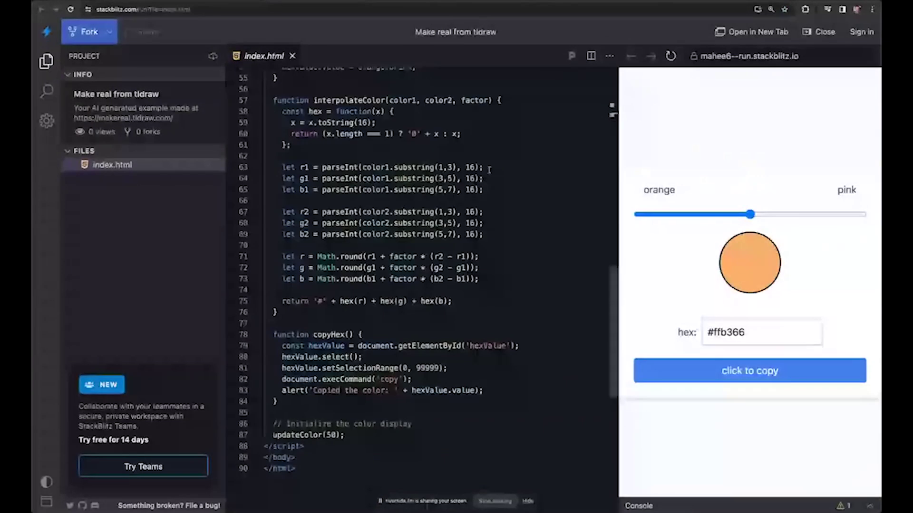
left_click_drag(488, 156, 464, 293)
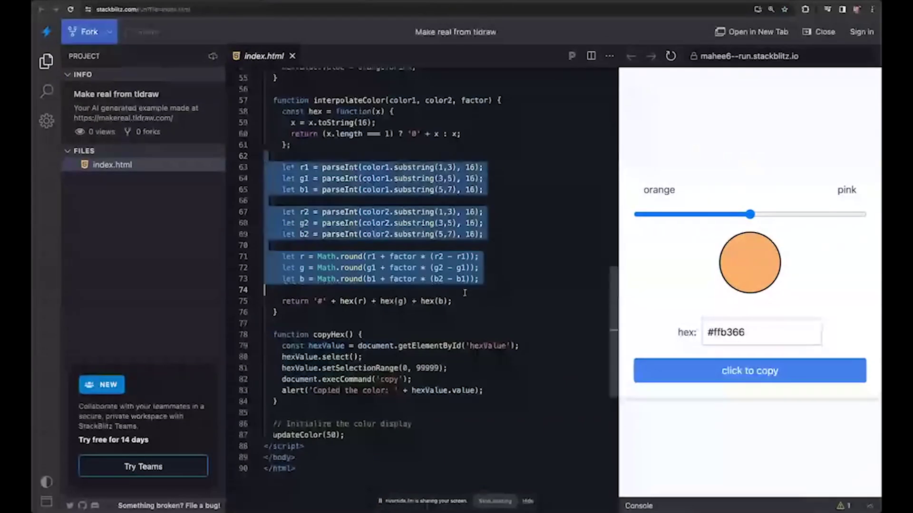
scroll(464, 293, "up", 1)
scroll(468, 289, "up", 3)
left_click(478, 241)
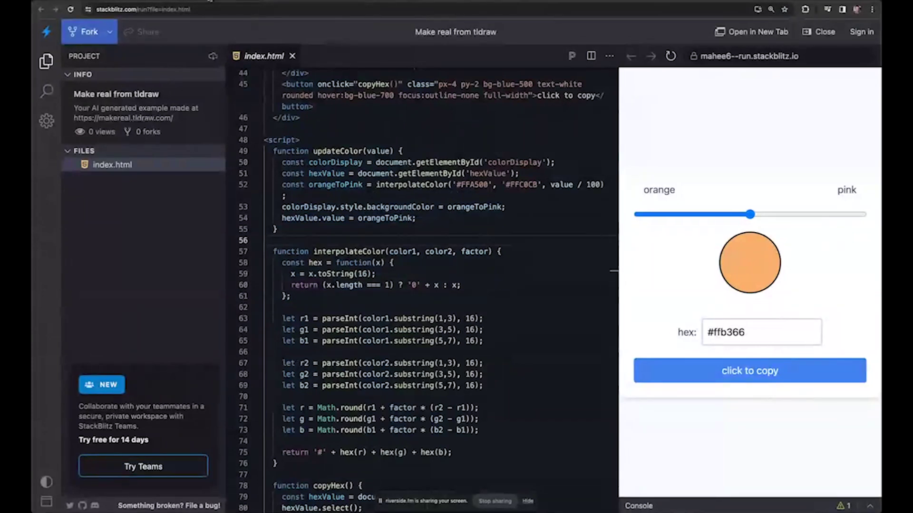
- Switch back to the tldraw canvas and run Make Real on the chicken catcher sketch together with its notes
left_click(217, 1)
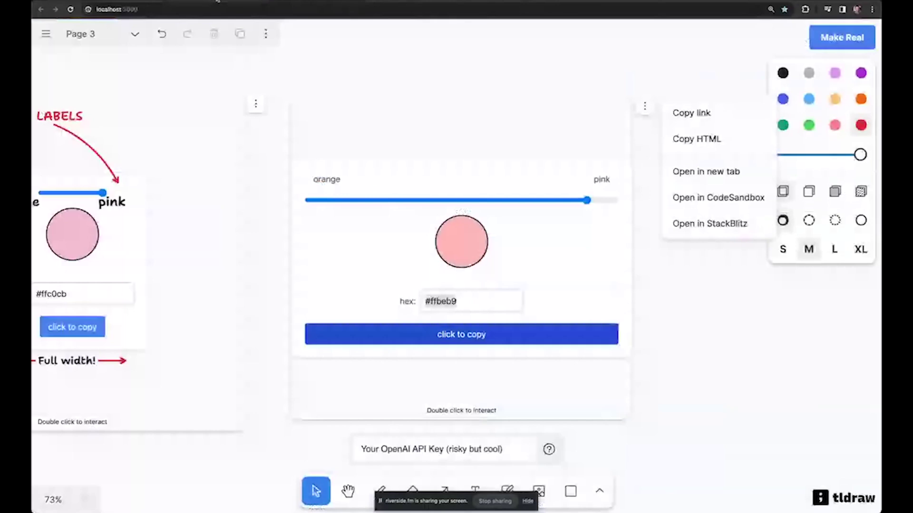
left_click(455, 87)
scroll(452, 95, "down", 4)
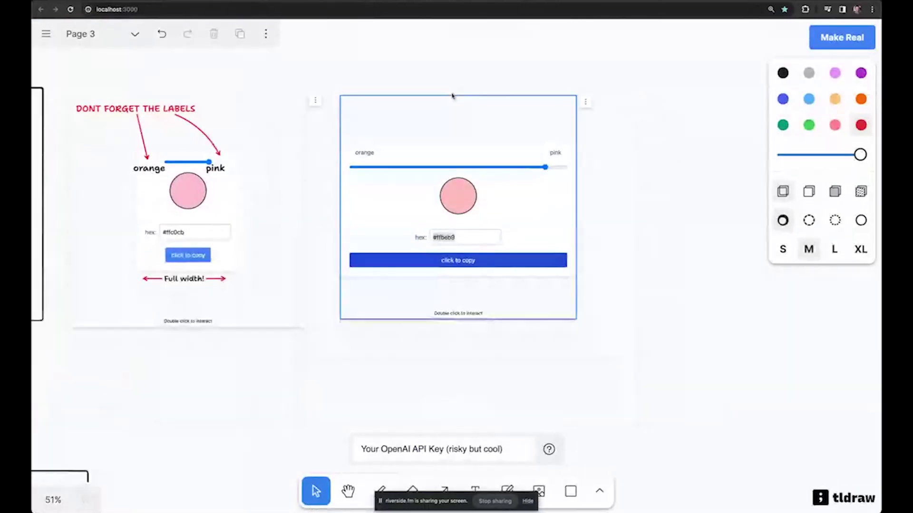
scroll(452, 96, "left", 5)
scroll(452, 97, "down", 10)
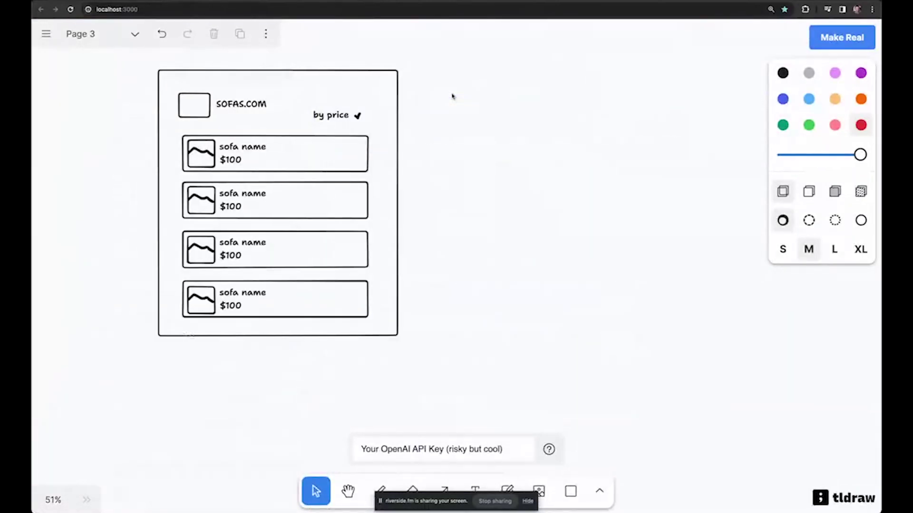
scroll(452, 97, "down", 15)
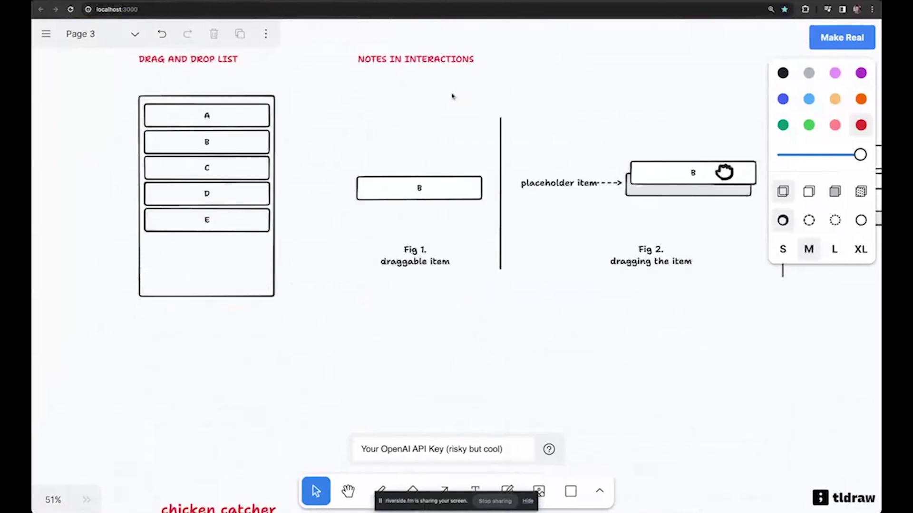
scroll(452, 96, "down", 4)
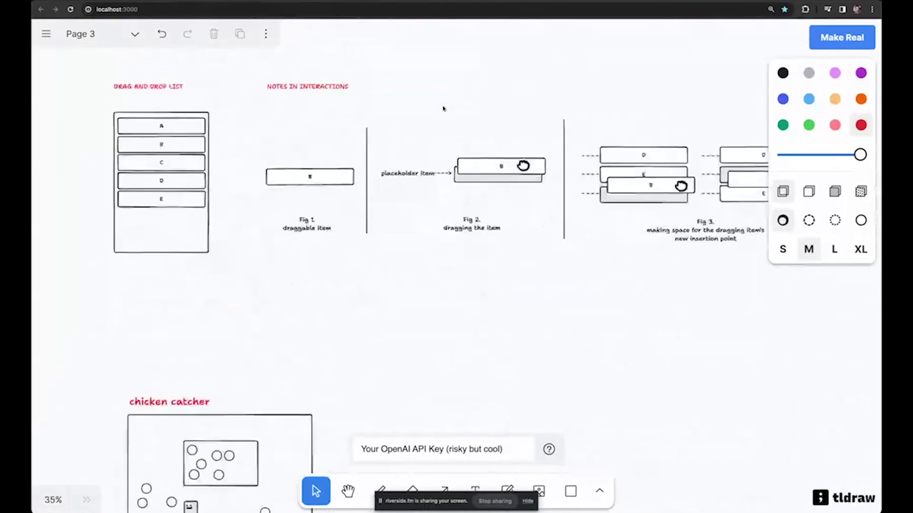
scroll(443, 108, "down", 10)
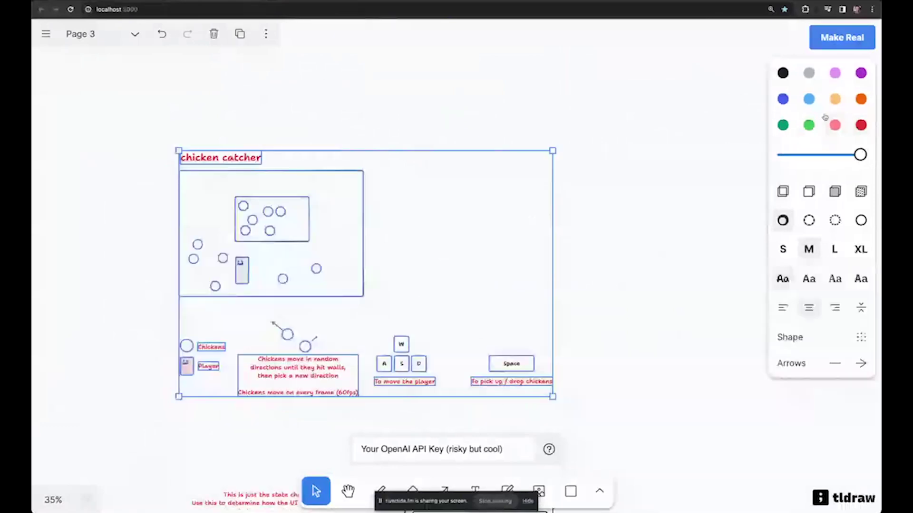
left_click(640, 397)
- Look over the timer's state chart and the matching UI sketch below the chicken catcher drawing
scroll(640, 398, "down", 18)
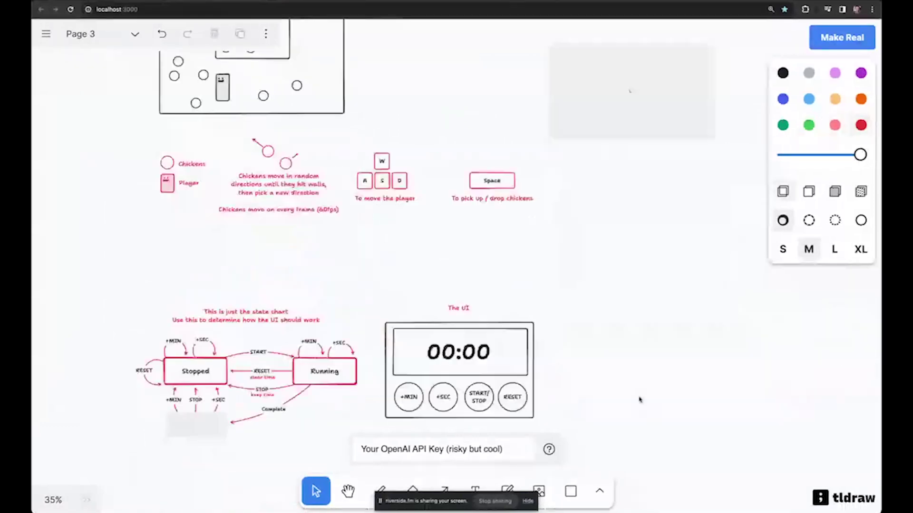
scroll(565, 323, "up", 5)
scroll(562, 309, "up", 6)
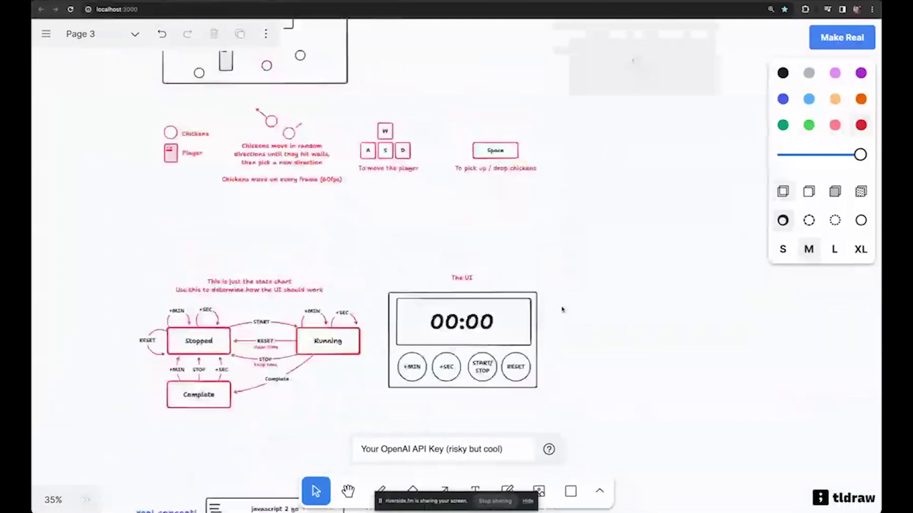
scroll(562, 310, "down", 5)
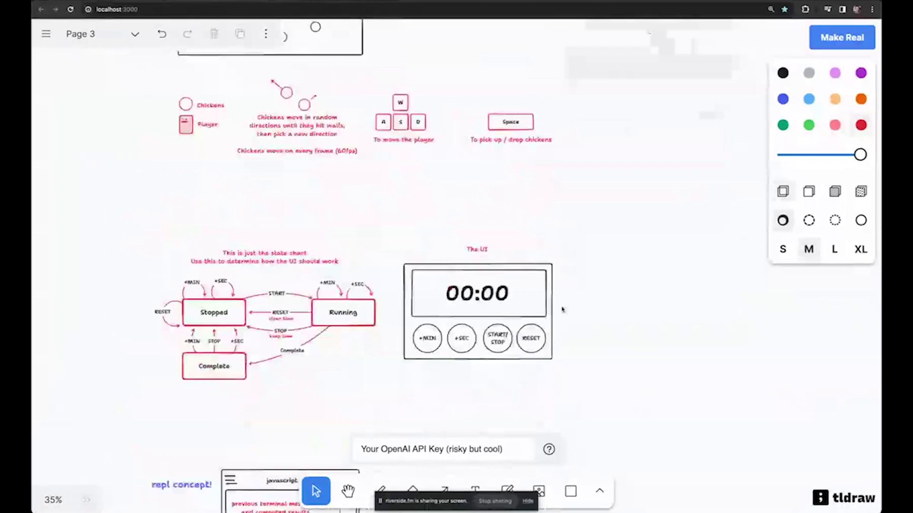
scroll(307, 340, "up", 5)
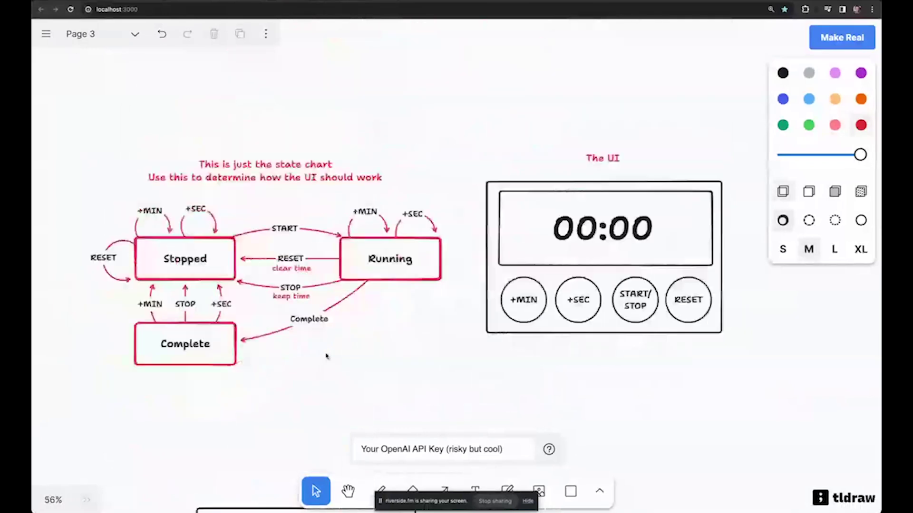
scroll(327, 357, "left", 3)
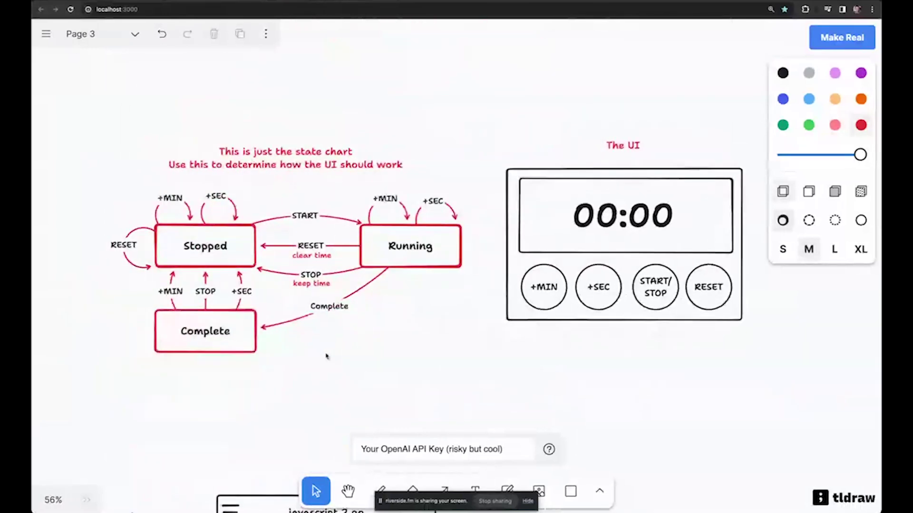